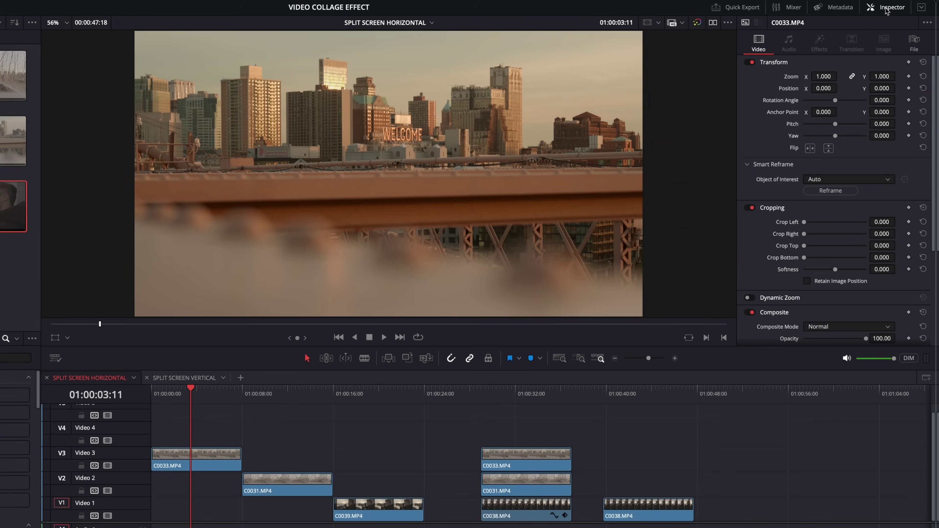
Step: Slide C0031 on Video 2 and C0039 on Video 1 back to the timeline start
left_click(887, 8)
left_click(887, 8)
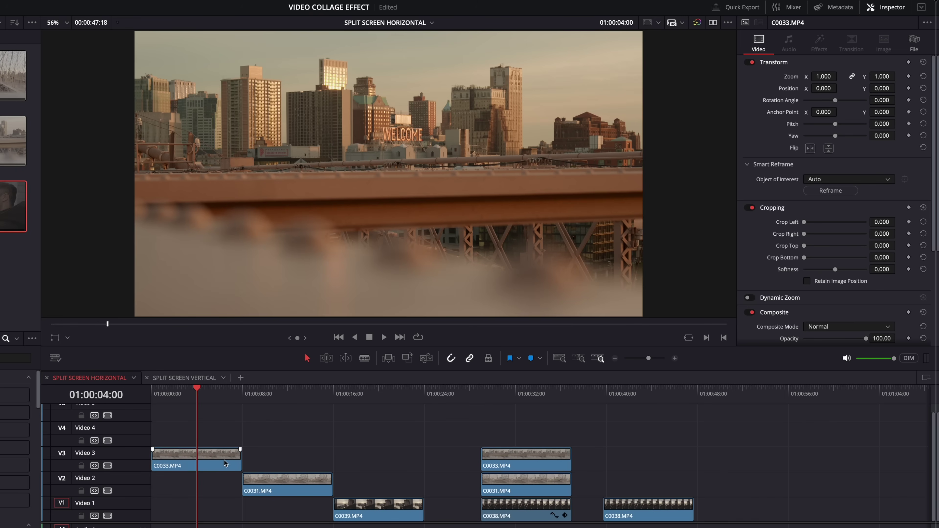
left_click(288, 396)
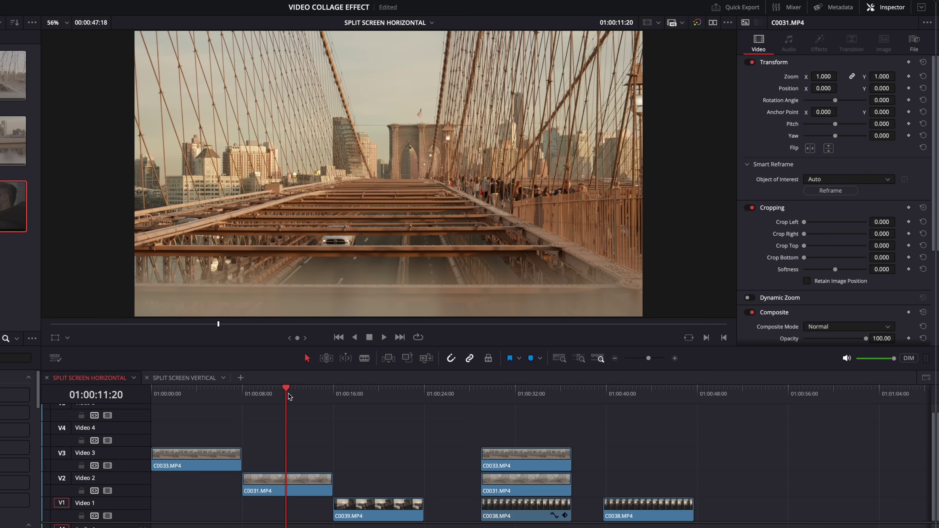
left_click(376, 398)
left_click_drag(281, 492, 190, 492)
left_click_drag(366, 511, 183, 511)
Step: Check the stacked clips by disabling and re-enabling the C0033 skyline clip
left_click(198, 394)
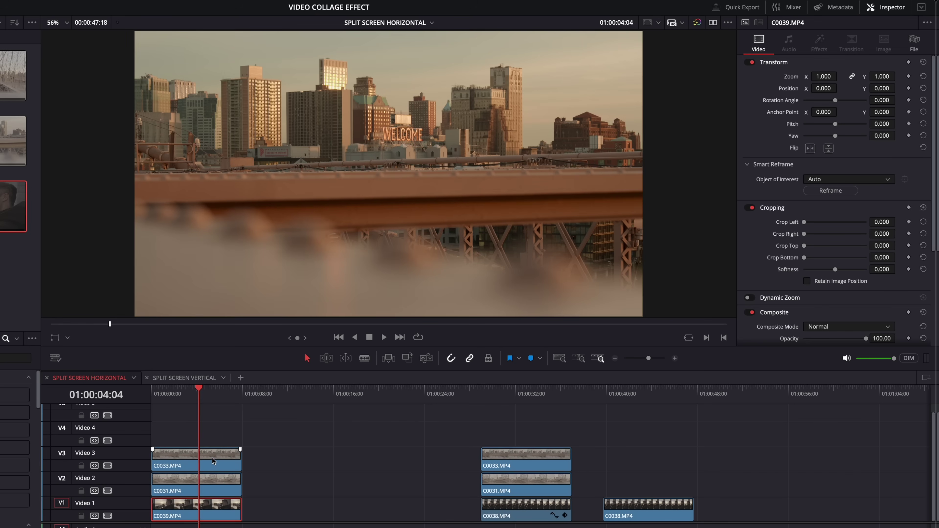
left_click(208, 463)
key("d")
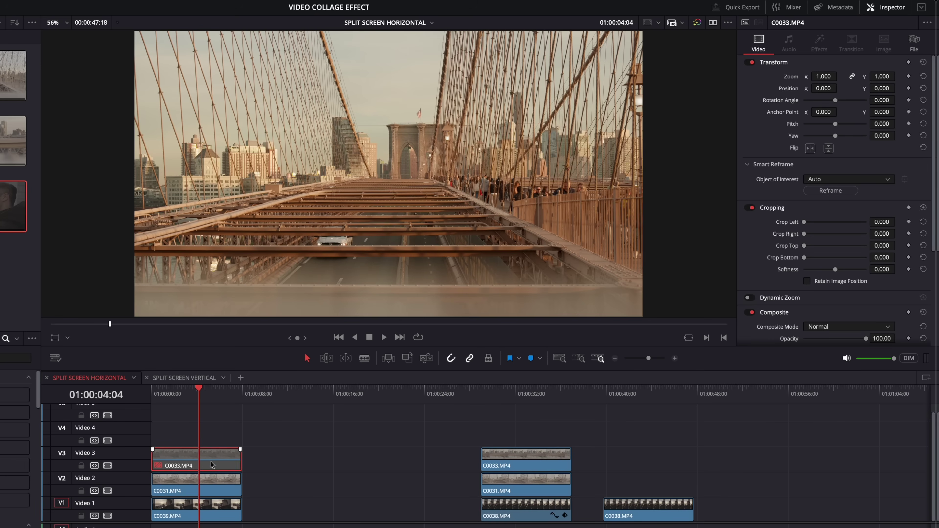
key("d")
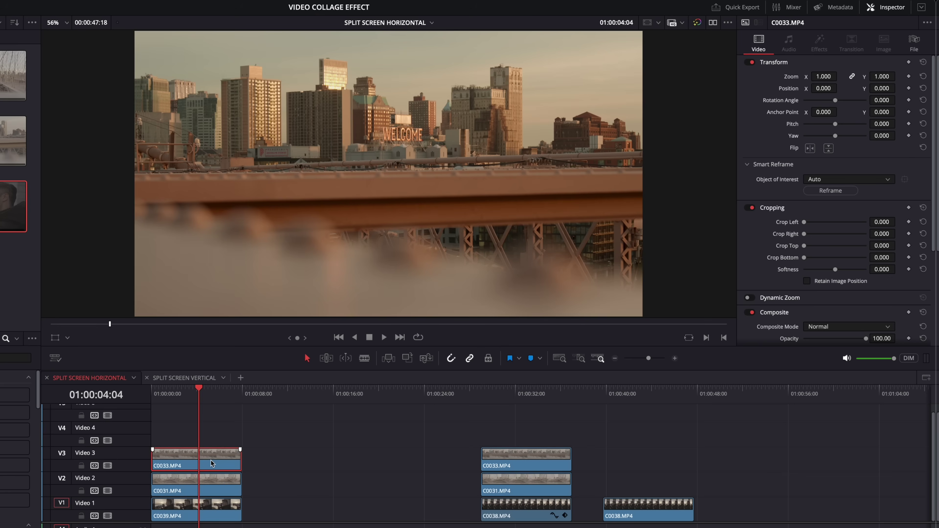
Step: Overlay the 9:16 Social Media guide on the viewer and select the C0033 skyline clip
left_click(207, 441)
left_click(659, 23)
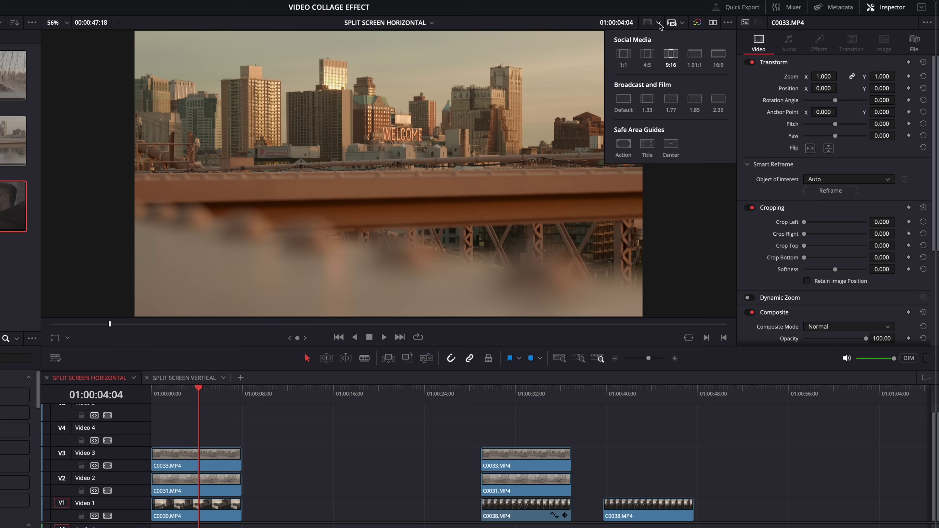
left_click(671, 57)
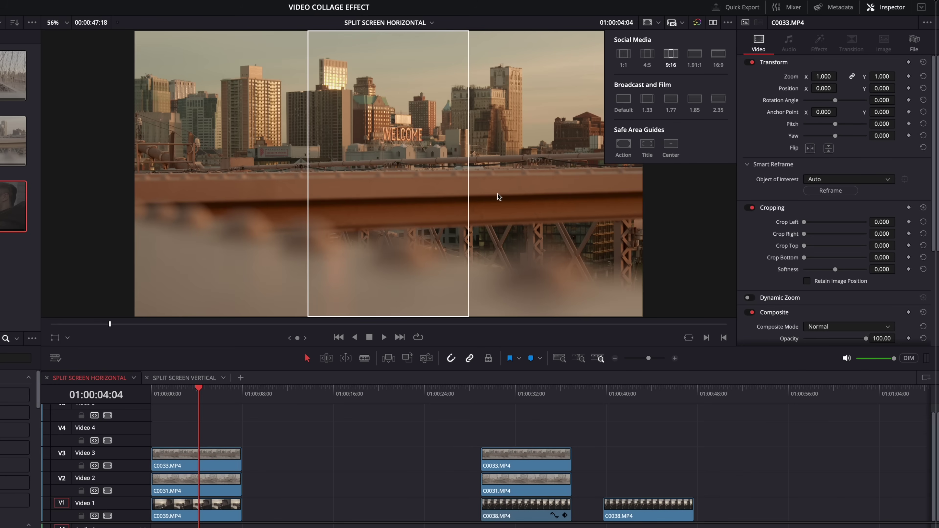
left_click(209, 463)
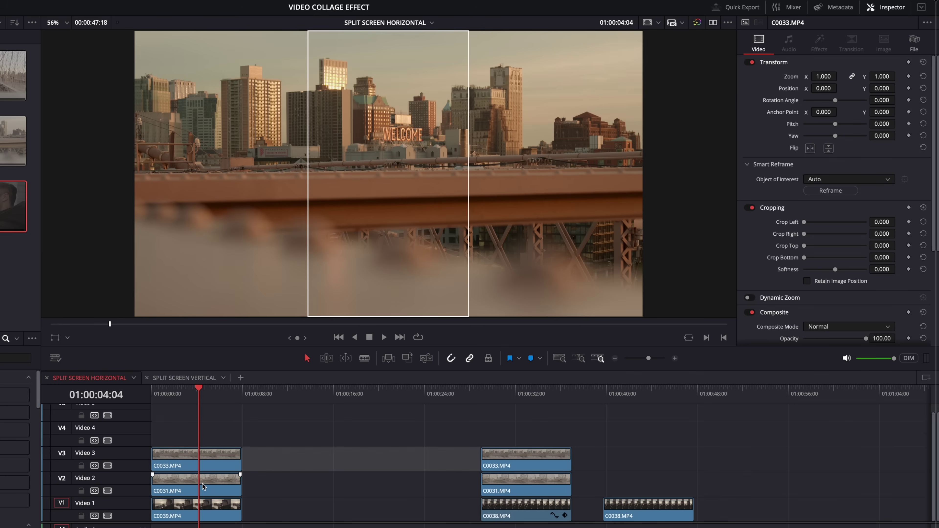
left_click(207, 463)
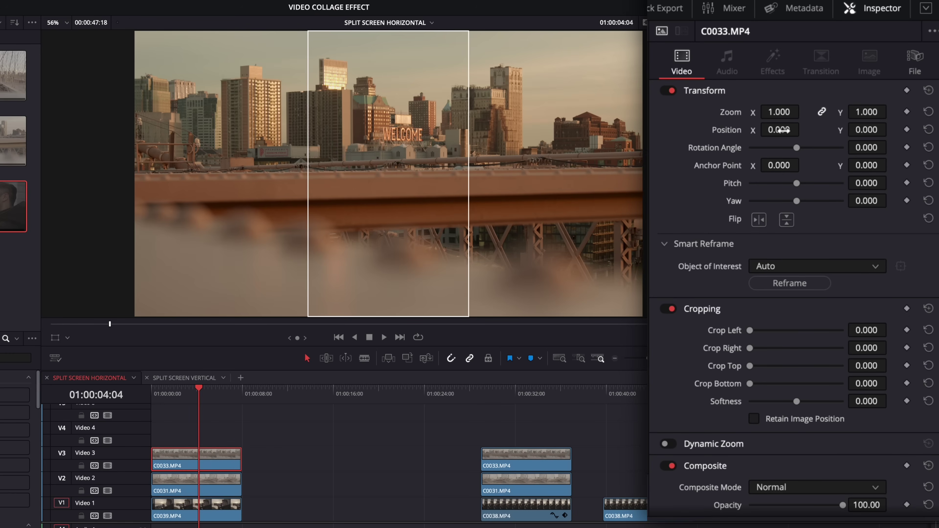
Step: Set C0033's Position X to -81 and C0031's to -1351, disabling C0033 to see the bridge
left_click_drag(779, 130, 749, 130)
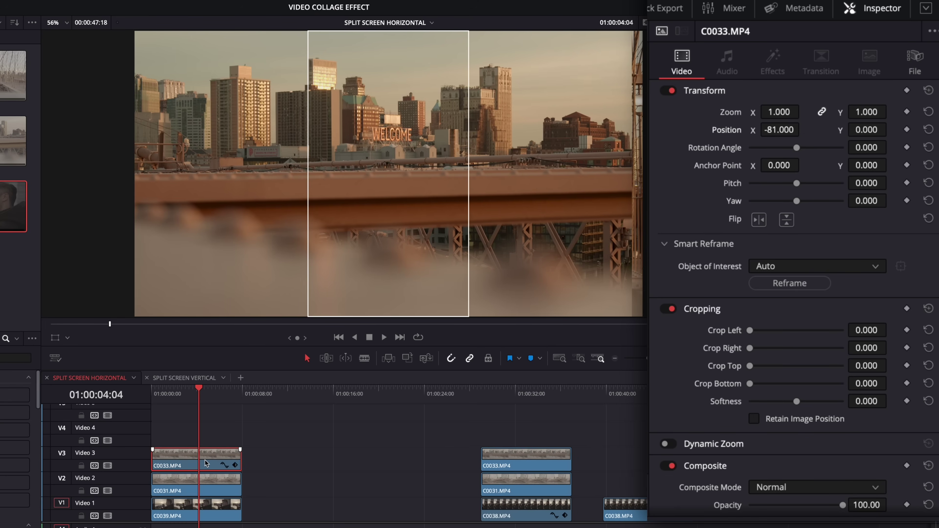
key("d")
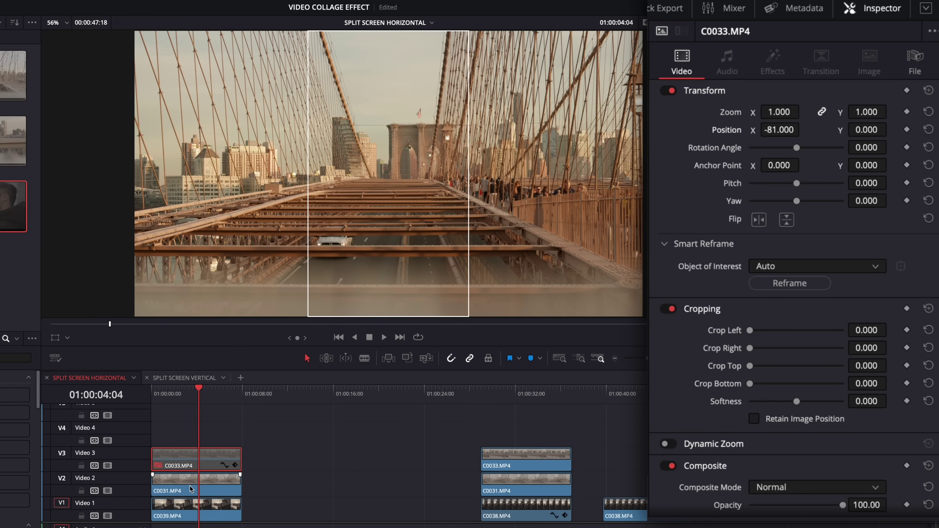
left_click(191, 489)
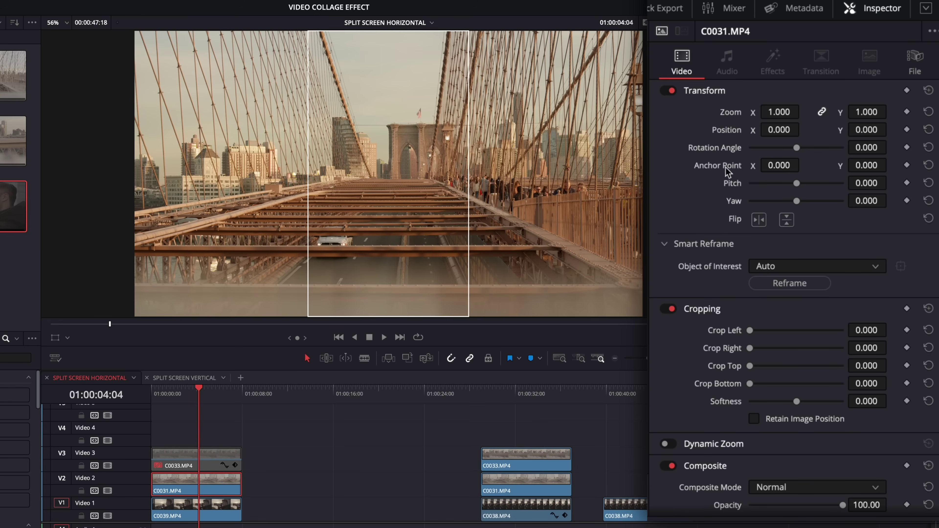
mouse_move(779, 130)
left_mouse_down()
mouse_move(765, 130)
mouse_move(804, 130)
mouse_move(789, 130)
left_mouse_up()
Step: Disable C0031 and shift the C0039 photographer clip right to Position X 705
key("d")
left_click(192, 514)
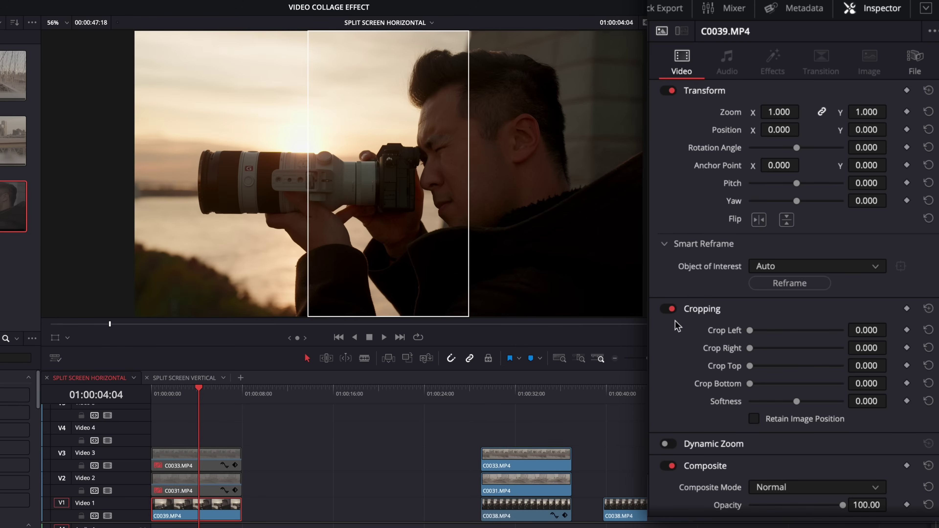
left_click_drag(771, 130, 803, 129)
left_click(189, 489)
left_click(194, 463)
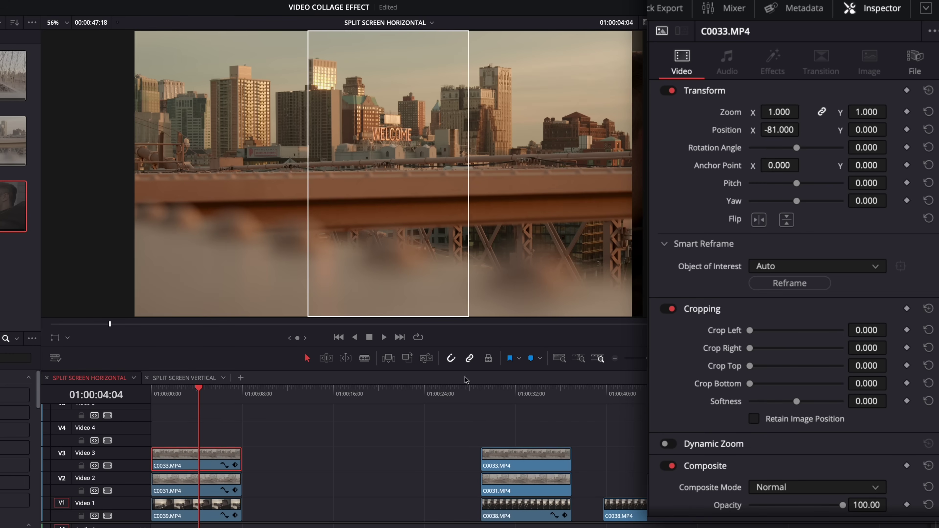
left_click(762, 311)
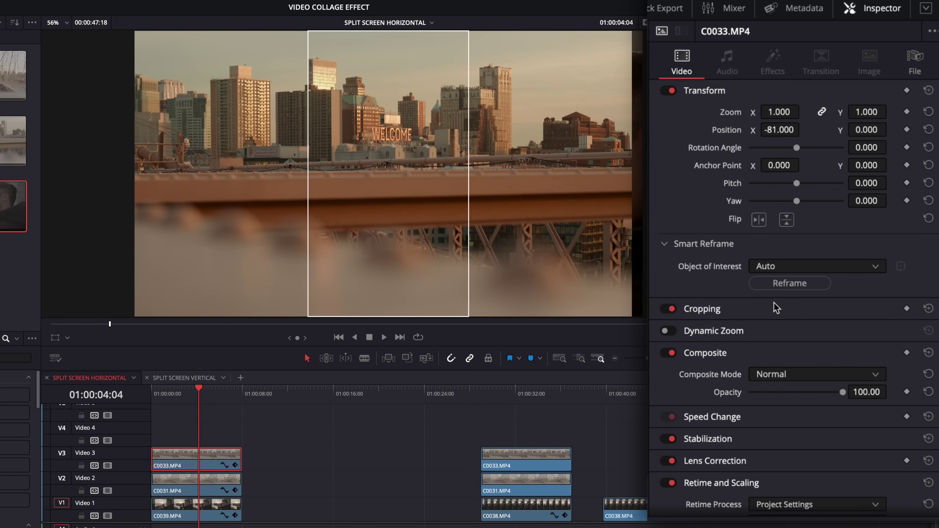
left_click(743, 308)
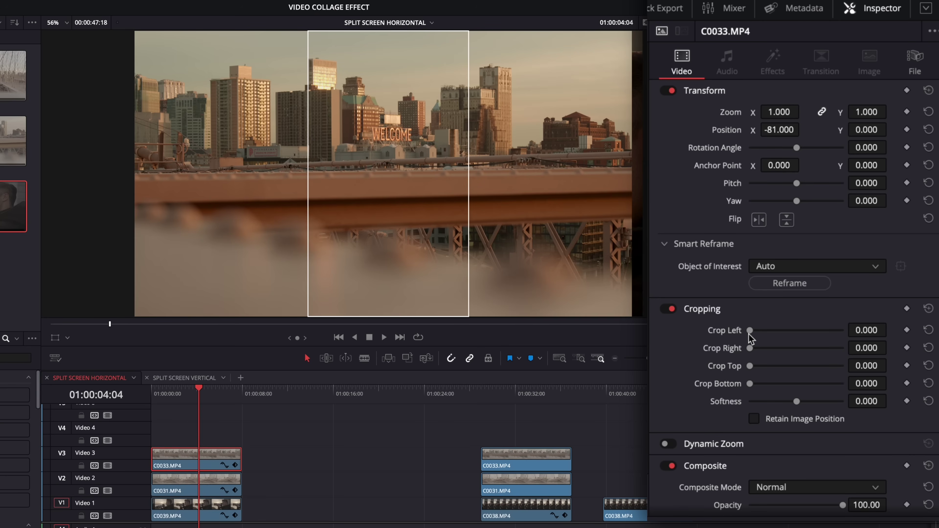
left_click_drag(750, 330, 782, 331)
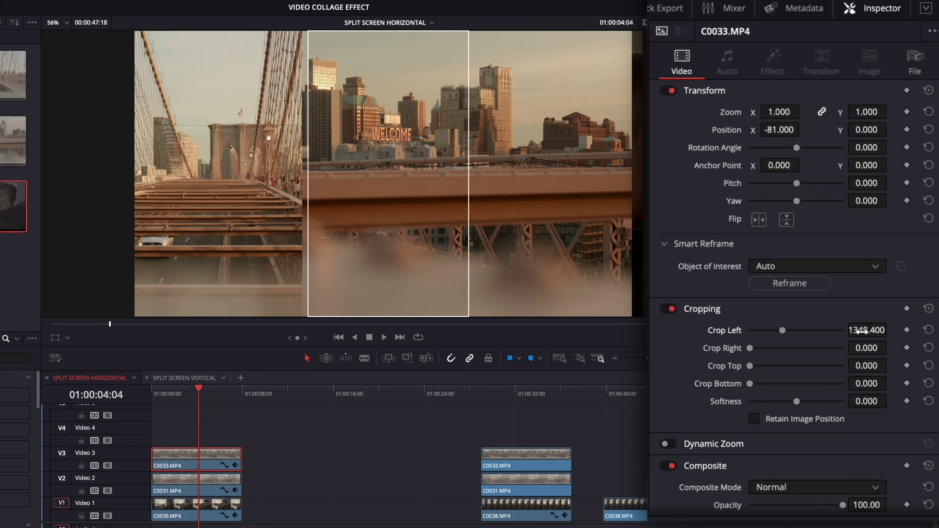
left_click_drag(866, 330, 891, 329)
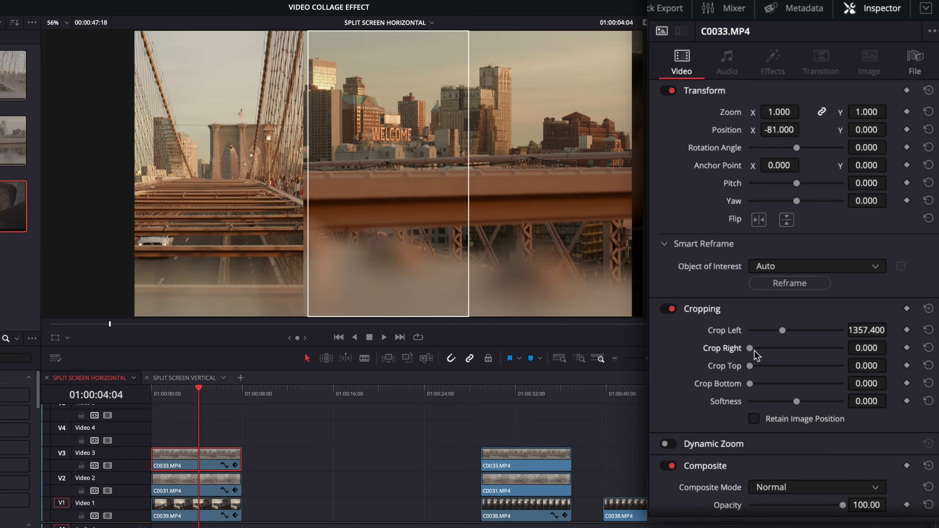
left_click_drag(750, 348, 778, 349)
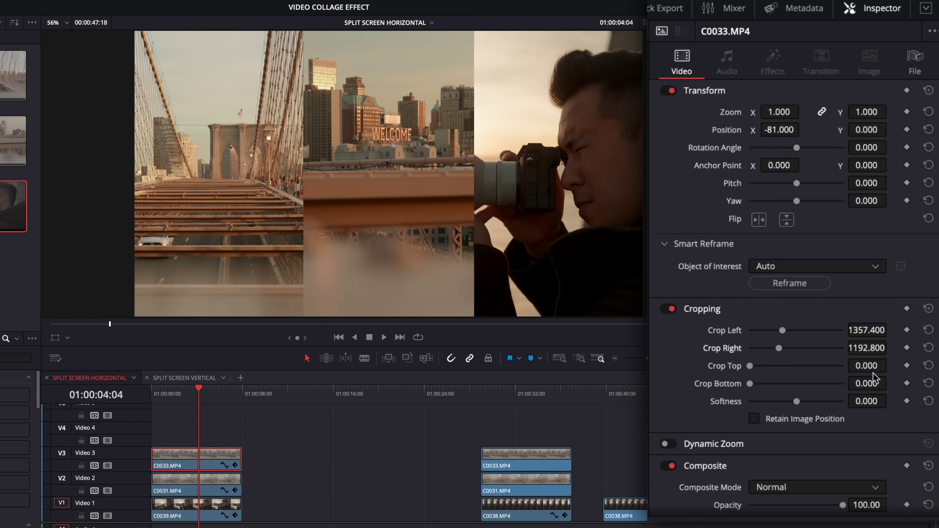
double_click(781, 330)
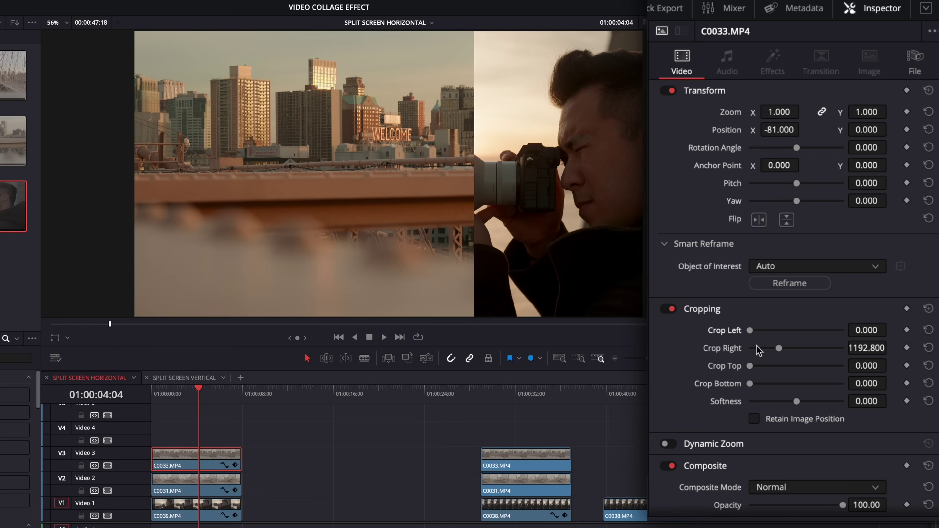
left_click_drag(779, 349, 773, 352)
double_click(774, 351)
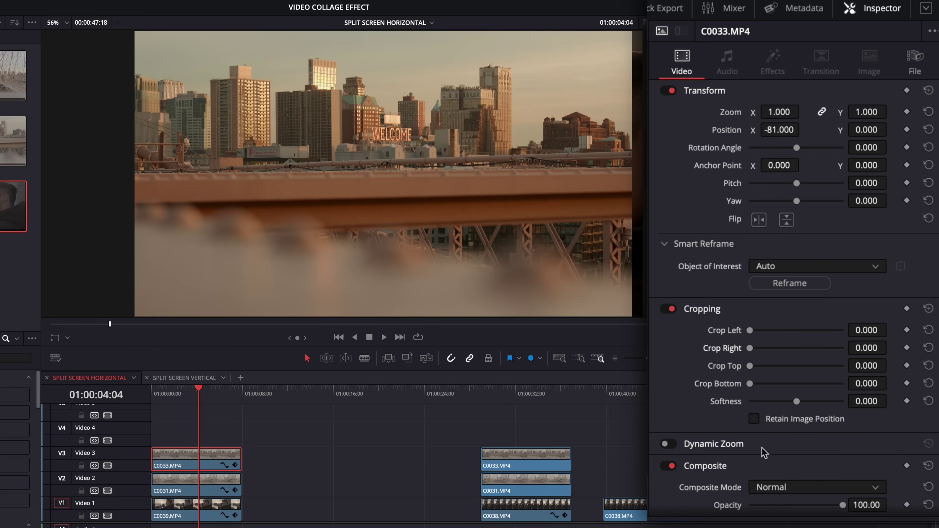
Step: With Retain Image Position on, crop the skyline clip 1280 on the left and 1280 on the right
left_click(754, 419)
left_click_drag(752, 331, 846, 330)
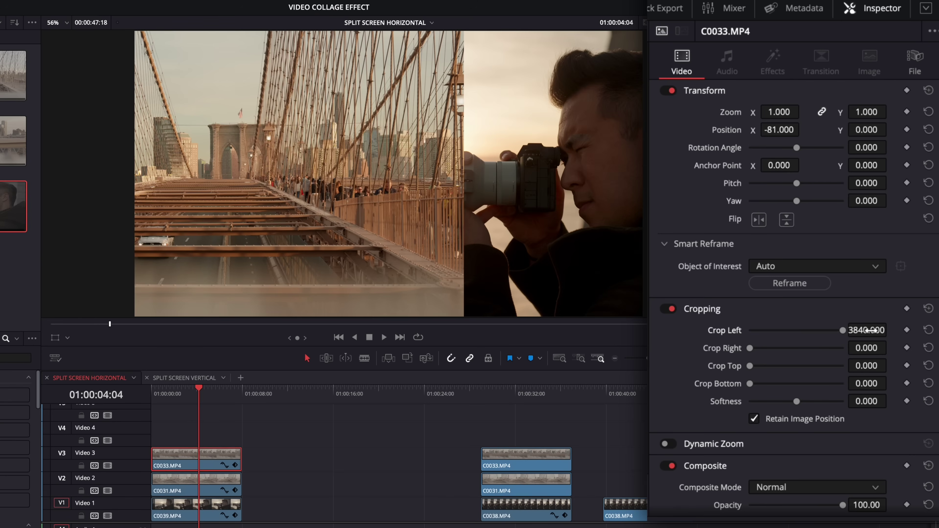
left_click_drag(842, 330, 723, 334)
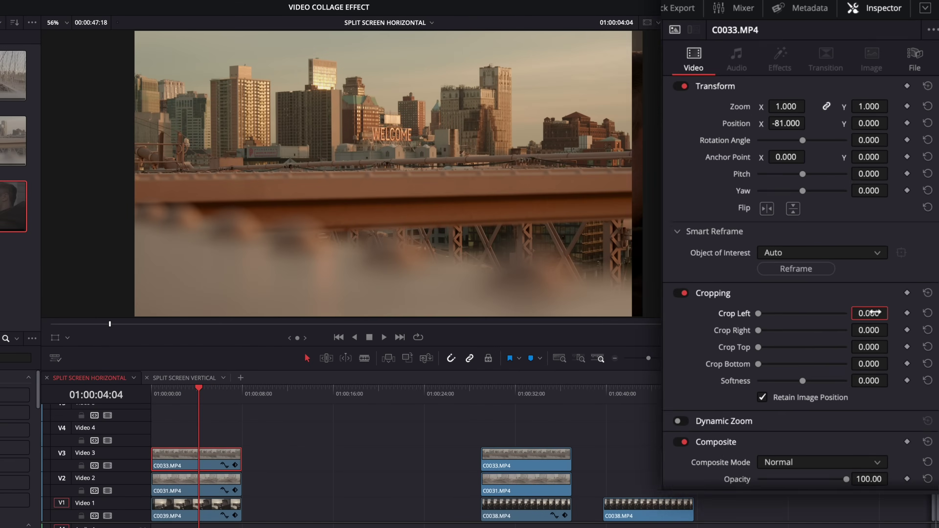
type("1280")
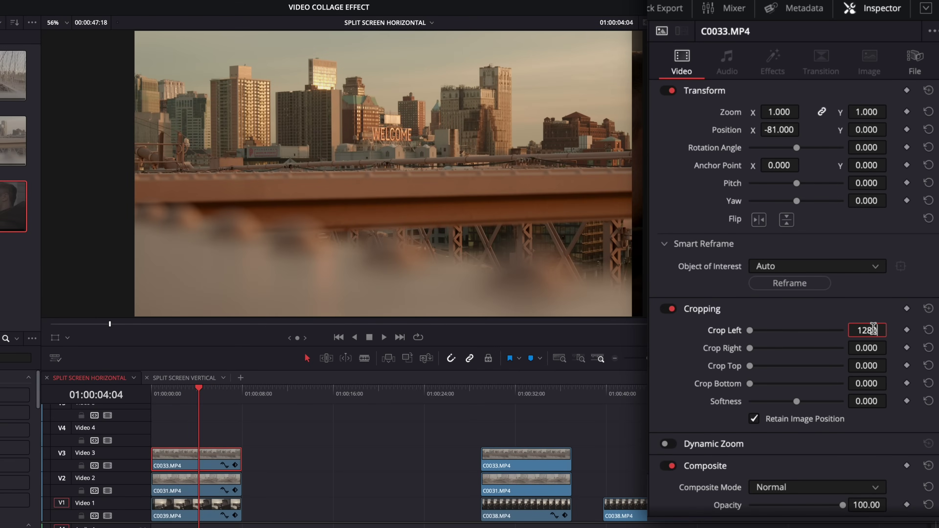
key("Return")
key("Tab")
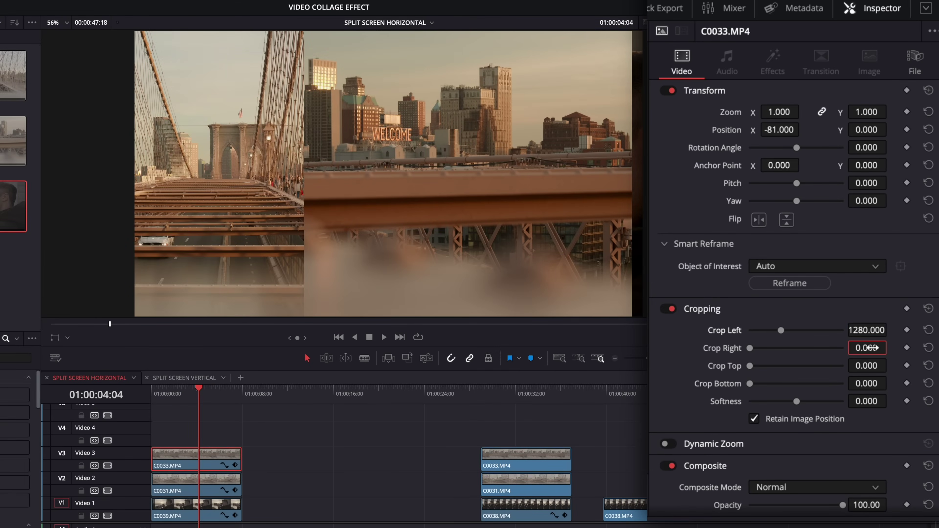
type("1280")
key("Return")
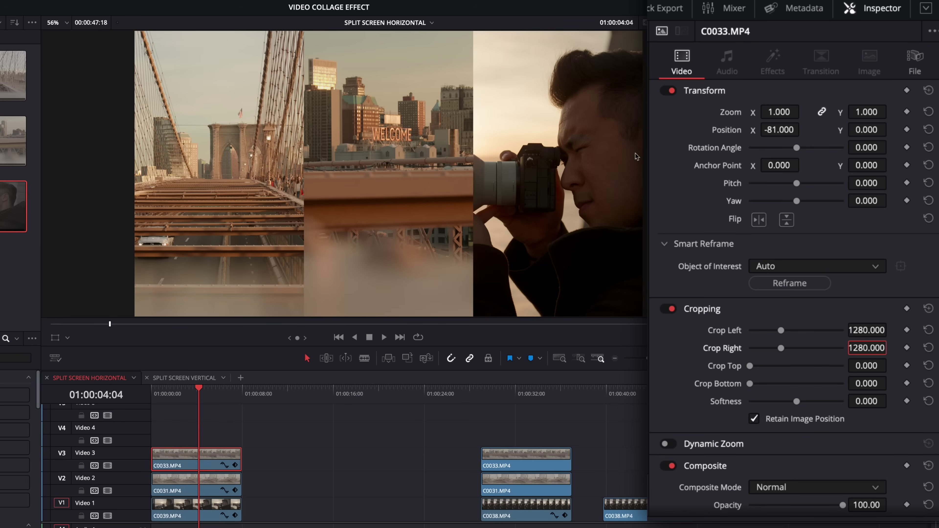
Step: Move the cropped skyline panel to Position X -50 and turn Retain Image Position back on
left_click(754, 419)
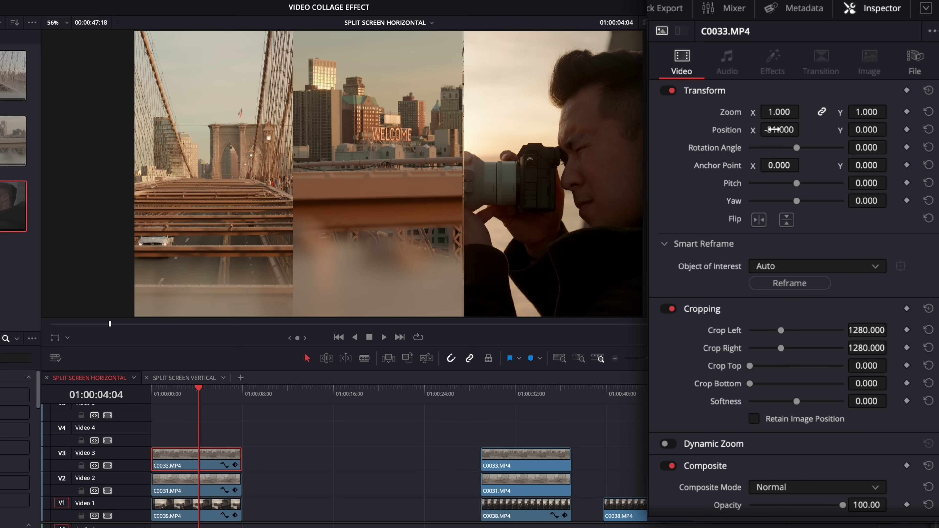
left_click_drag(775, 129, 721, 130)
mouse_move(804, 129)
left_mouse_down()
mouse_move(883, 129)
mouse_move(804, 128)
mouse_move(814, 129)
left_mouse_up()
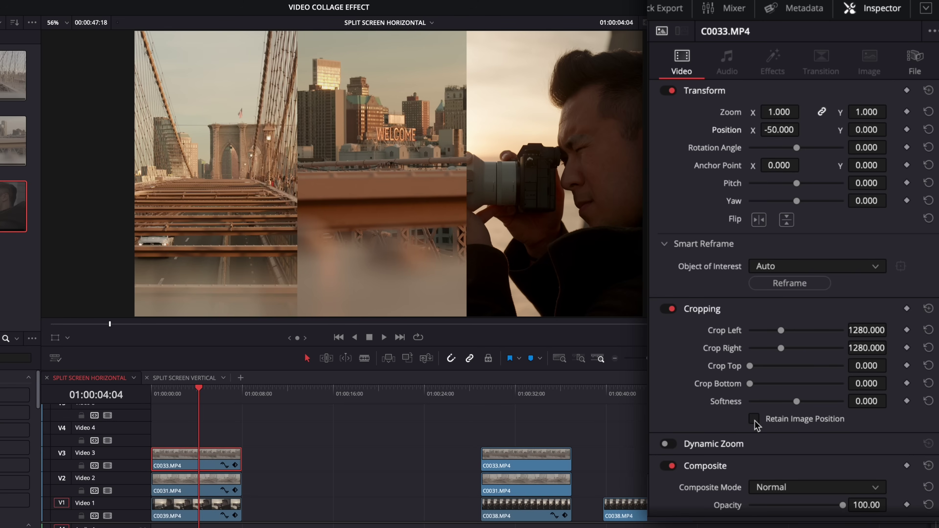
left_click(754, 420)
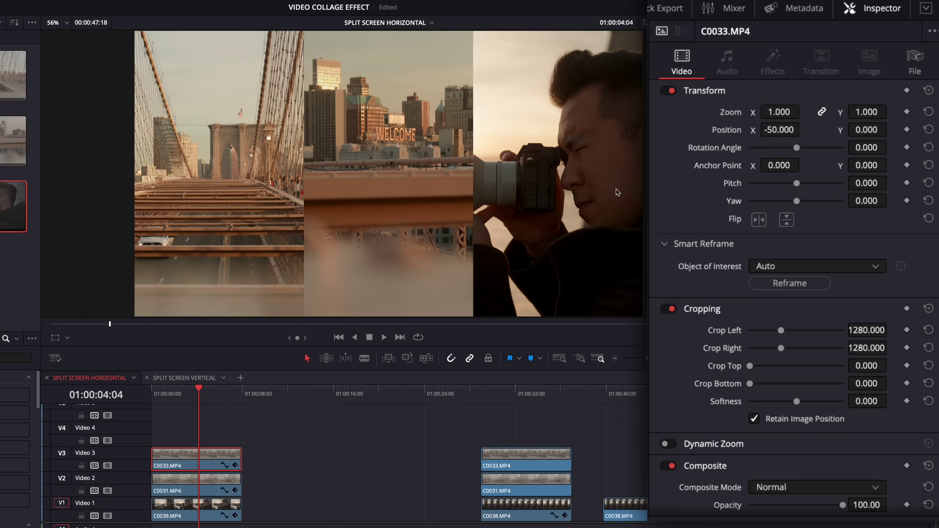
Step: Fine-tune the middle panel's position, then tick Retain Image Position on the C0031 bridge clip
left_click_drag(774, 134, 804, 129)
left_click_drag(804, 129, 785, 129)
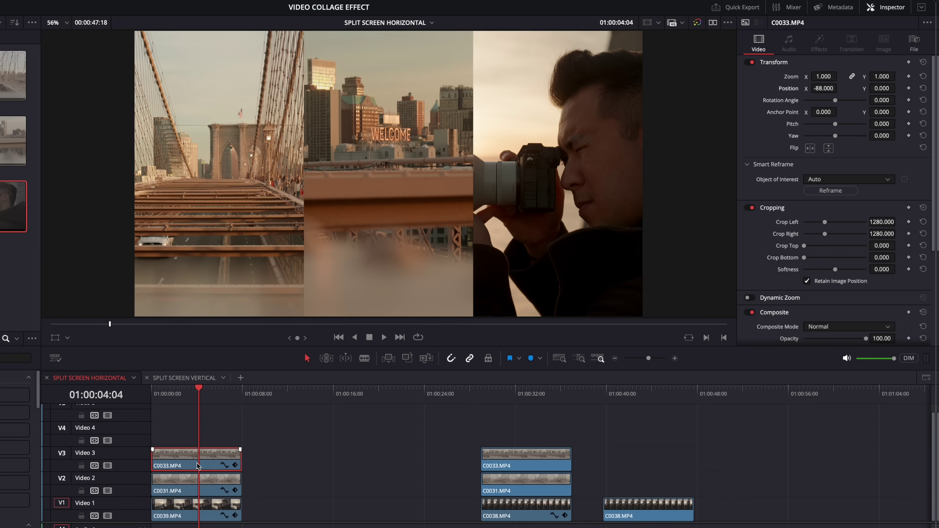
key("d")
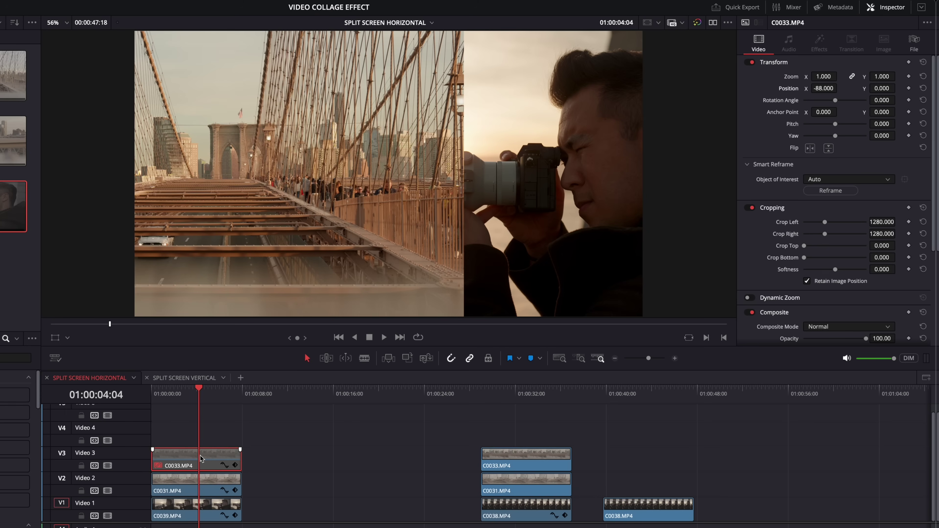
key("d")
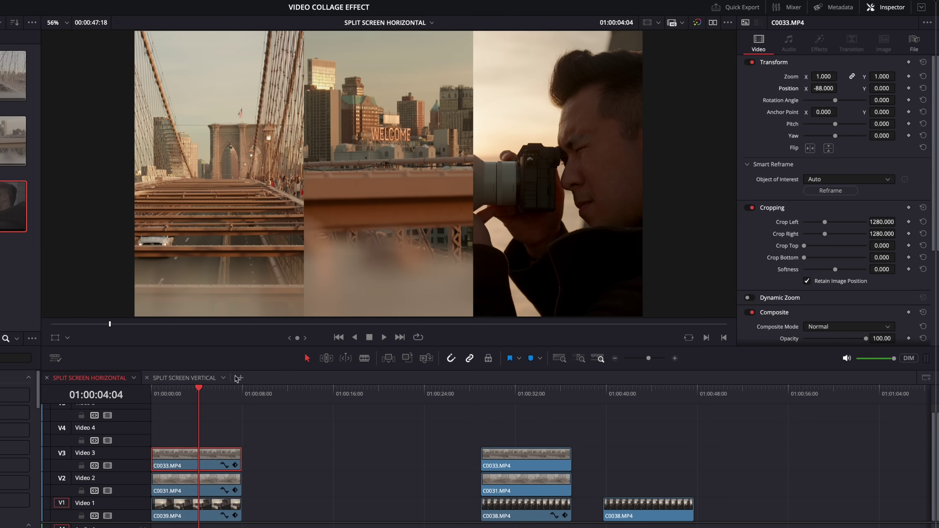
left_click(189, 483)
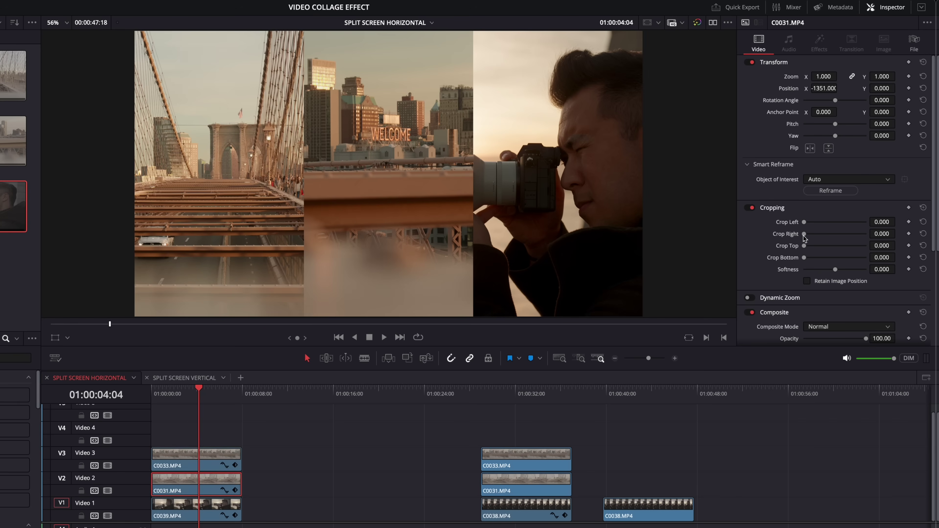
left_click(807, 281)
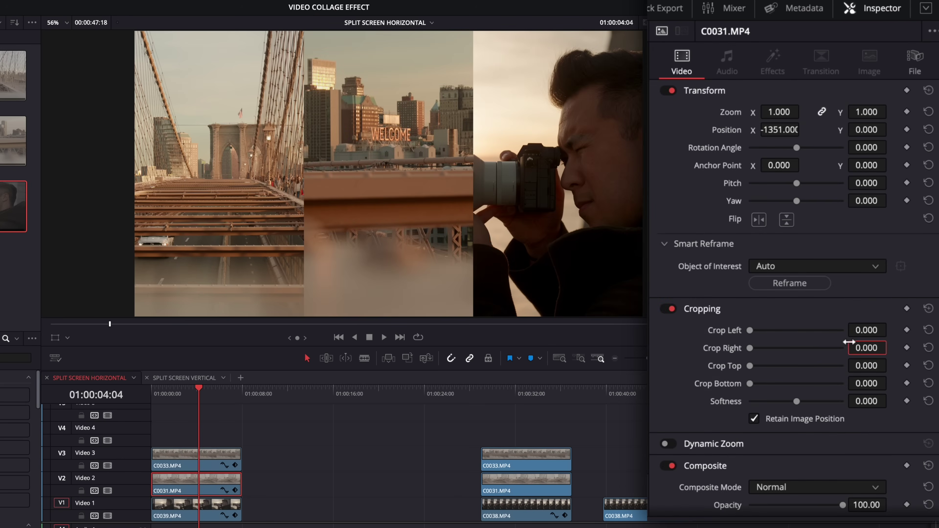
Step: Enter C0031's new Crop Right value and raise C0039's Crop Left to frame the outer panels
type("1280")
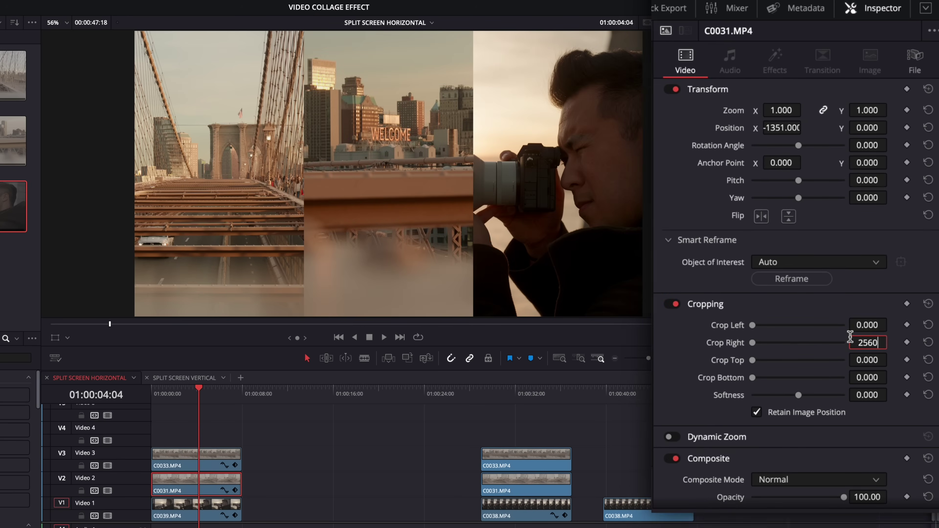
key("Return")
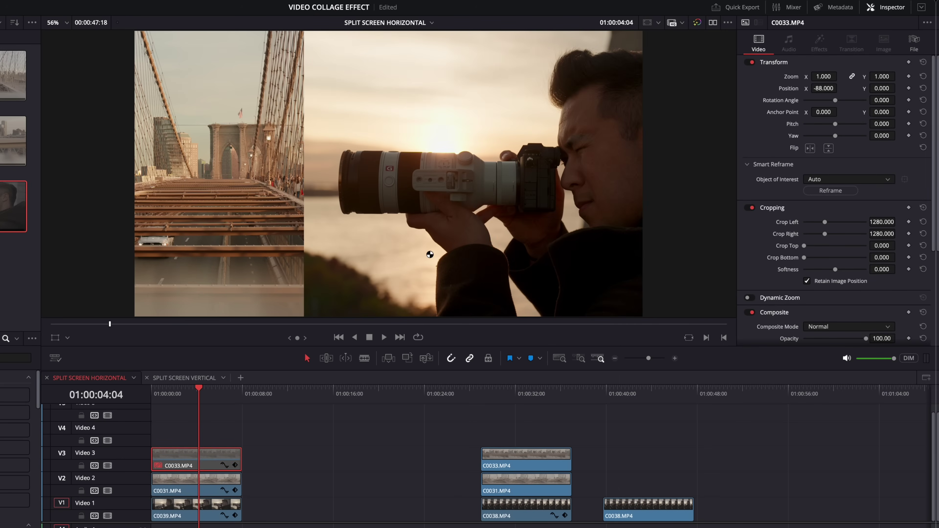
left_click(203, 488)
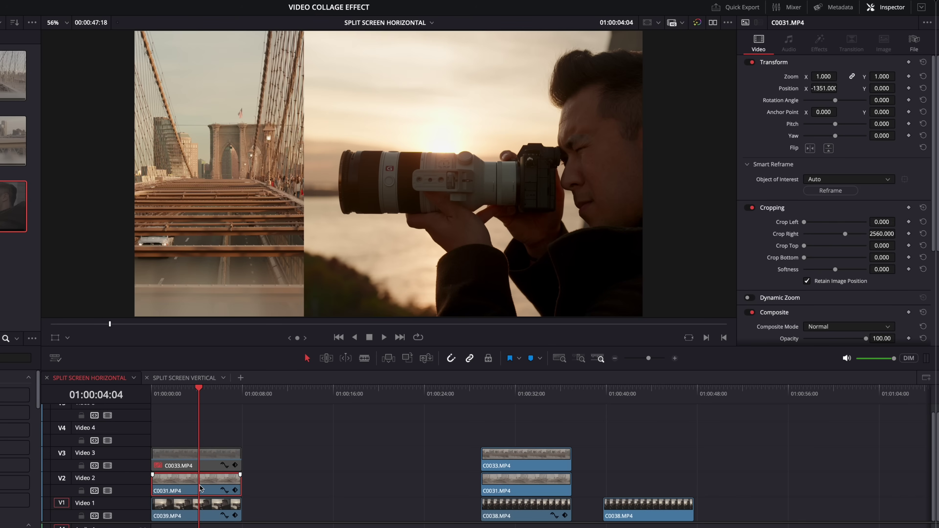
left_click(199, 514)
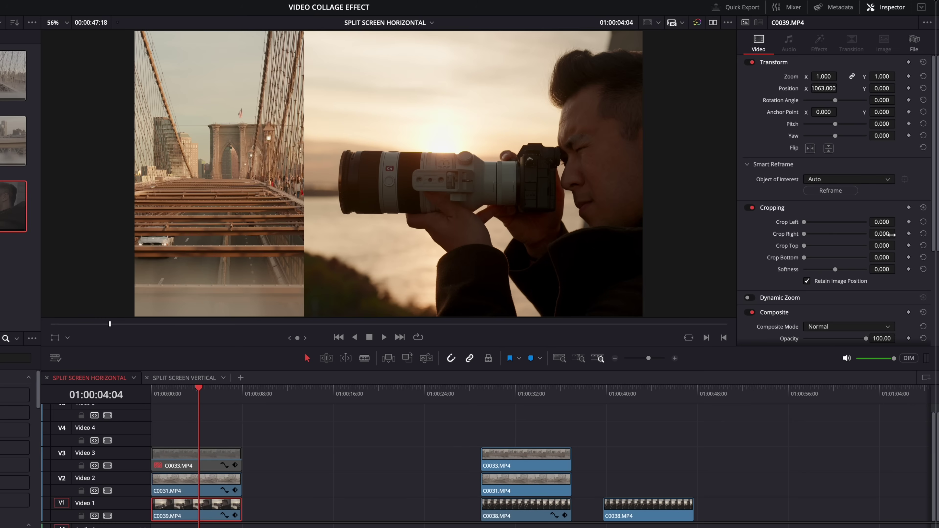
left_click_drag(882, 223, 902, 223)
Step: Re-enable the C0033 skyline clip to fill the middle panel and deselect all clips
left_click(199, 459)
key("d")
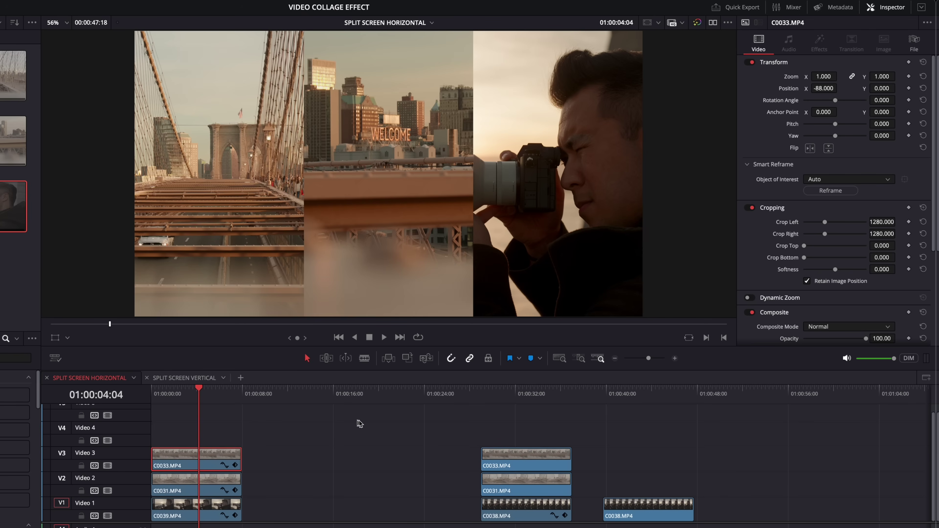
left_click(321, 459)
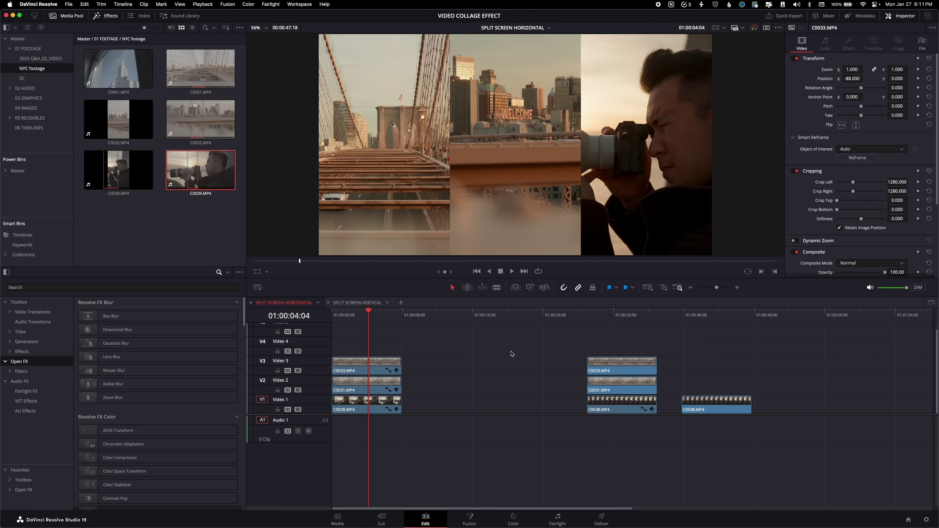
left_click(26, 287)
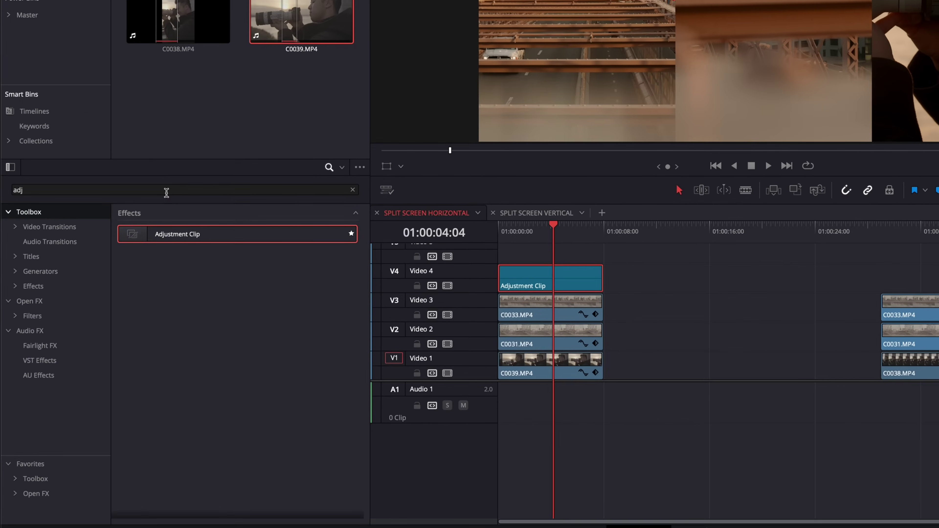
Step: Search Open FX for 'grid' and drop the Grid effect onto the Adjustment Clip on Video 4
left_click(39, 432)
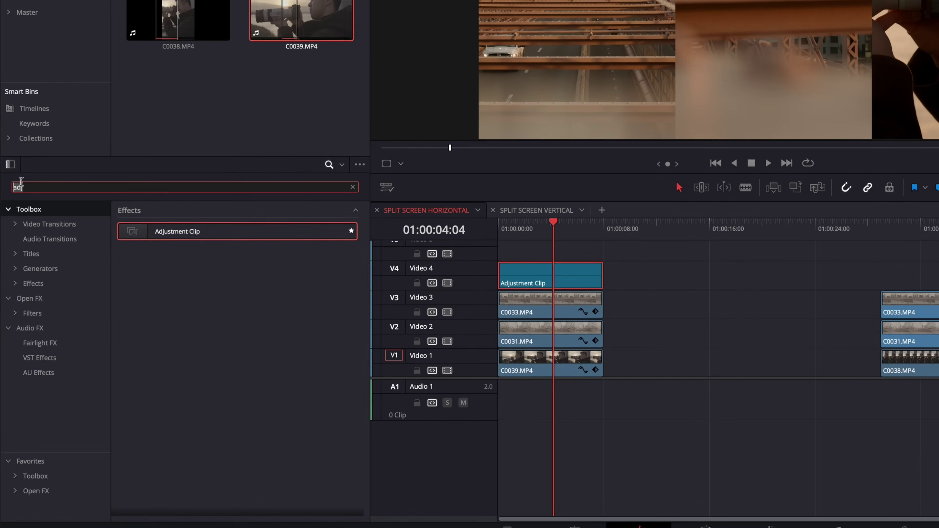
key("BackSpace")
type("grid")
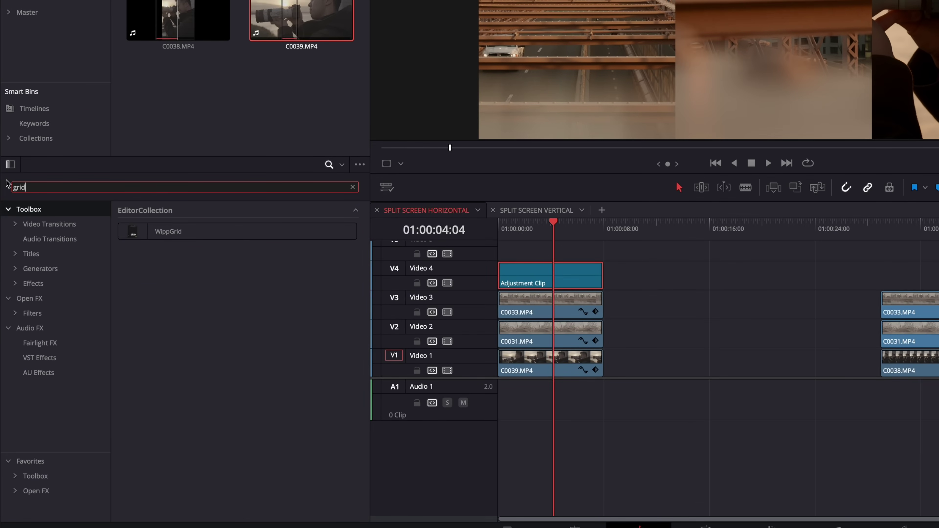
left_click(40, 302)
left_click_drag(200, 235, 533, 281)
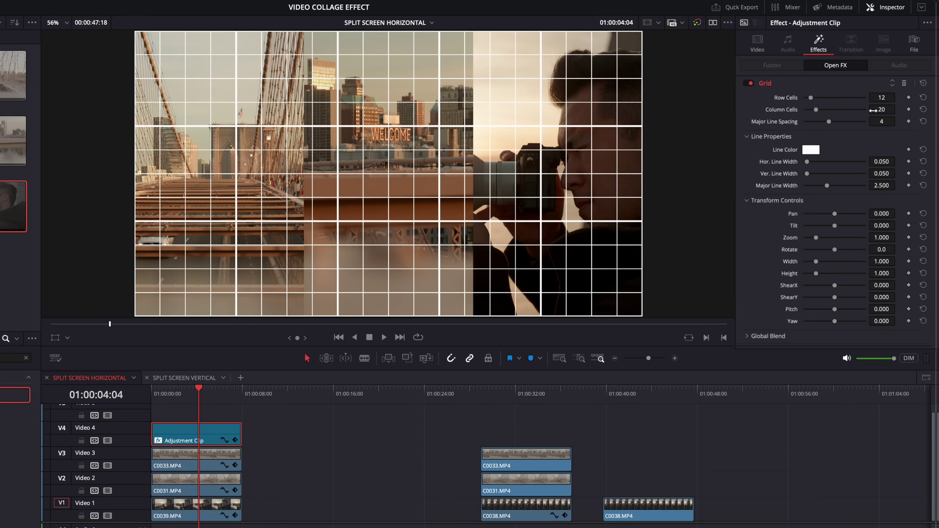
Step: Set Grid to 3 columns, 1 row, spacing 0, no horizontal lines, vertical width 0.007, zoom 1.004
left_click_drag(873, 110, 866, 110)
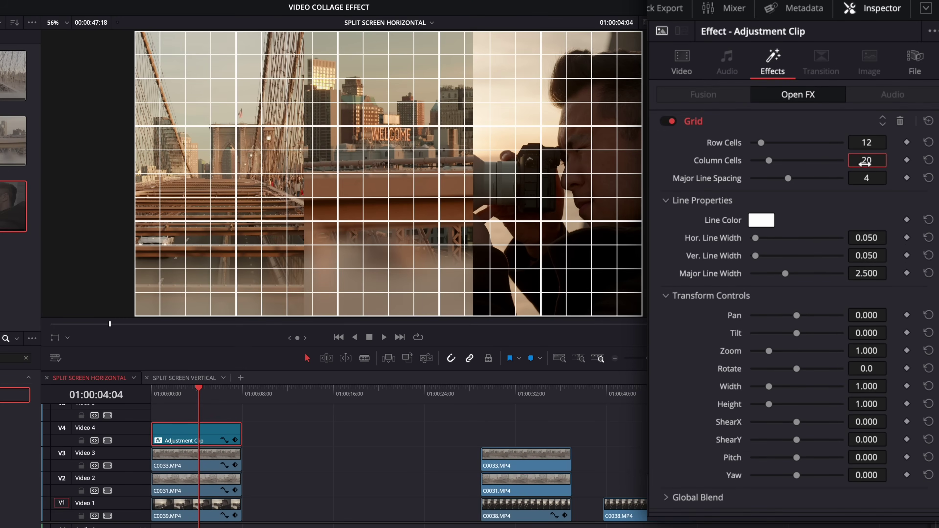
left_click_drag(866, 142, 860, 142)
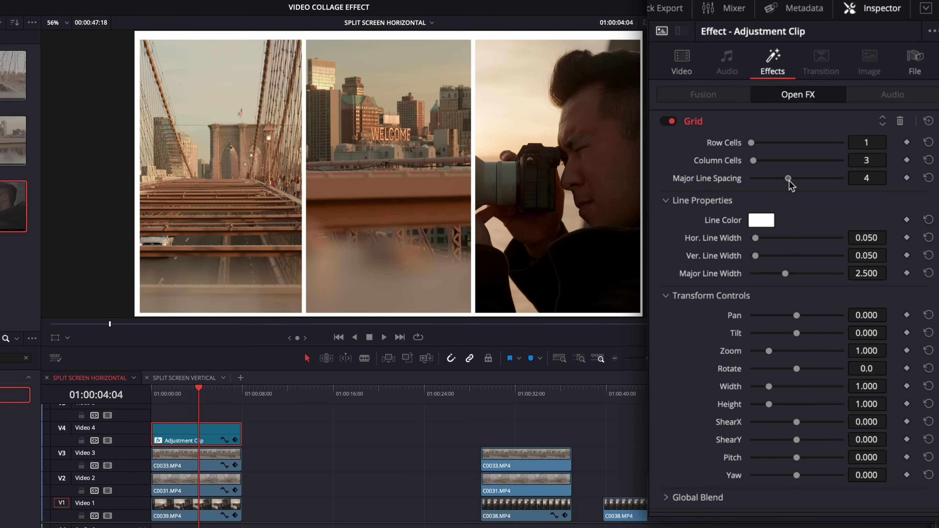
left_click_drag(788, 178, 721, 181)
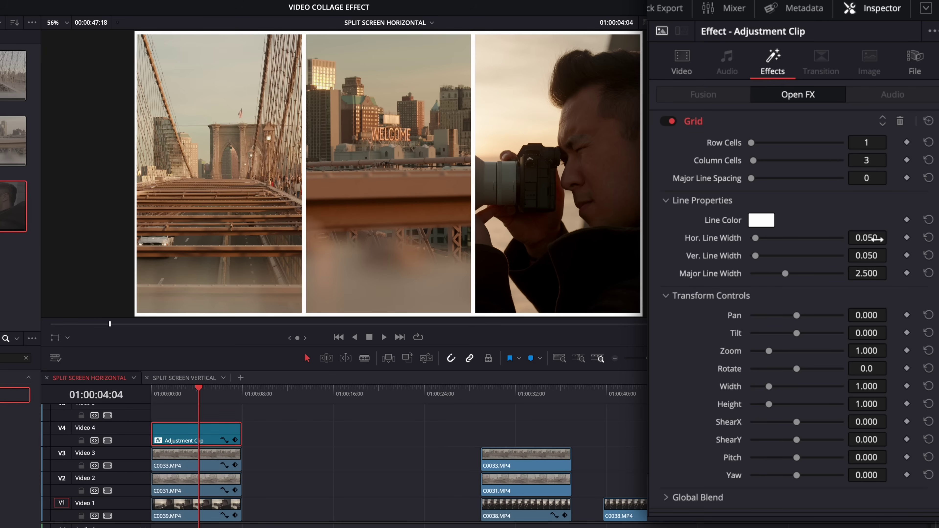
left_click_drag(757, 239, 736, 241)
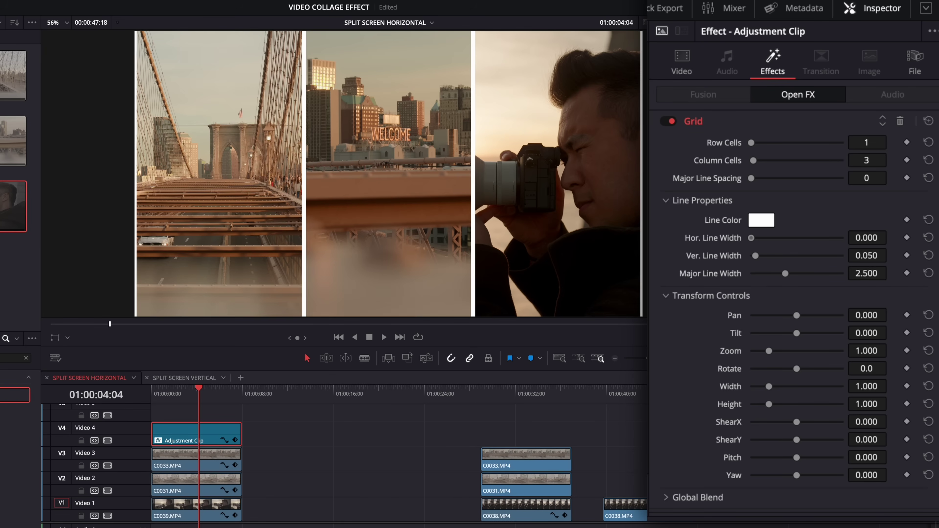
left_click_drag(863, 257, 841, 258)
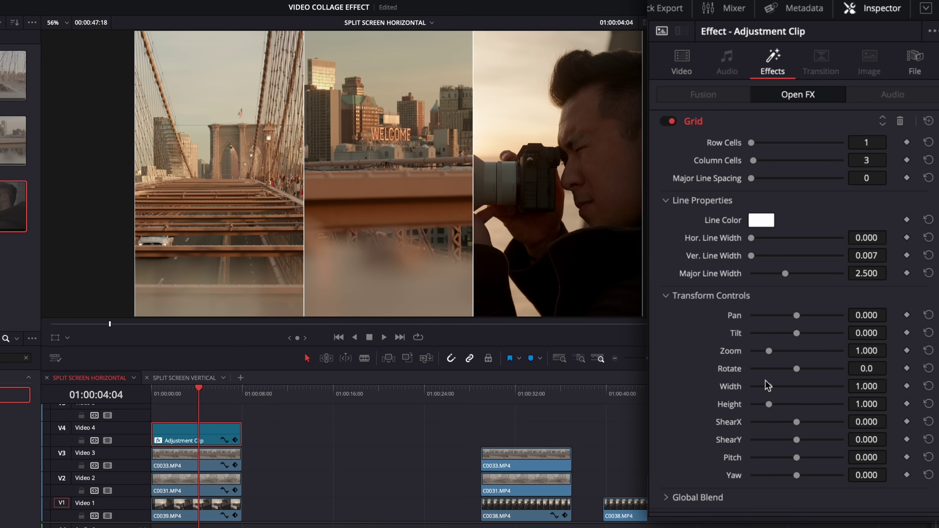
key("ctrl+s")
left_click_drag(886, 350, 891, 349)
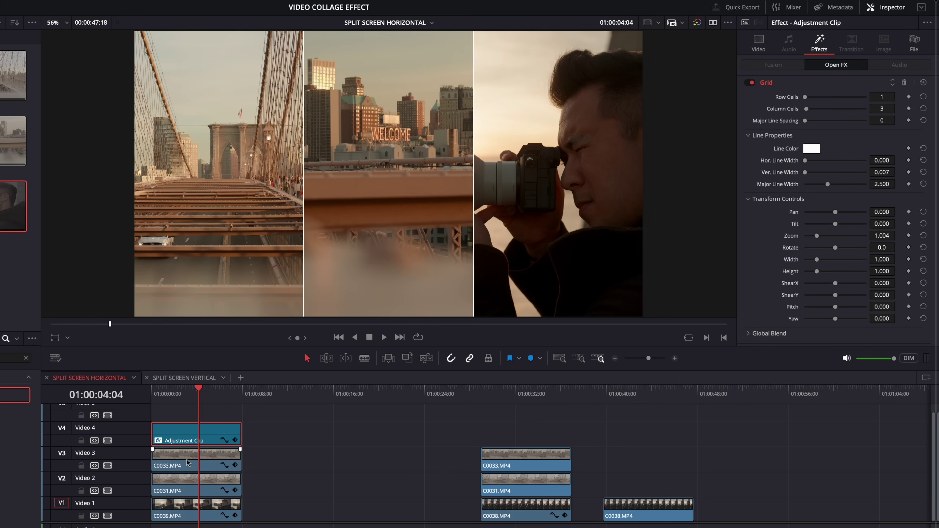
Step: Disable the Adjustment Clip on Video 4 and move the playhead onto the C0038 clip
left_click(210, 466)
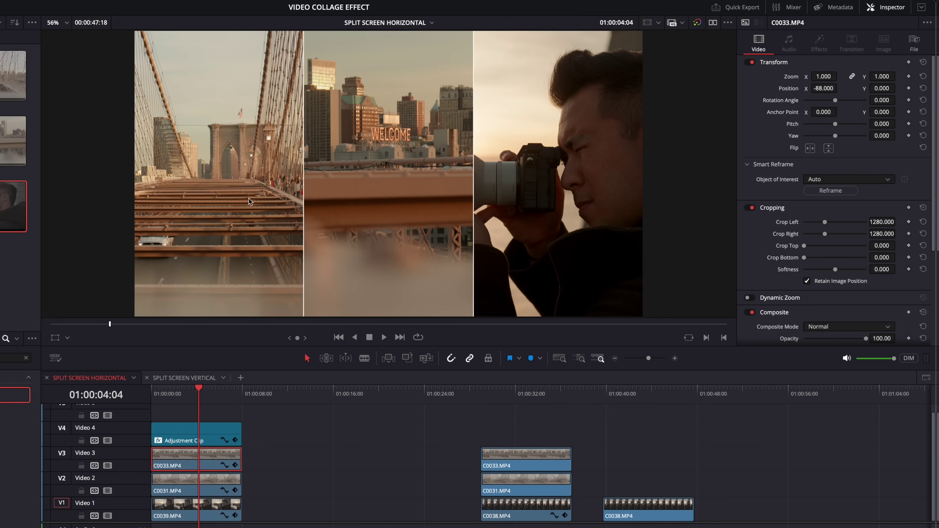
left_click(192, 439)
left_click(195, 434)
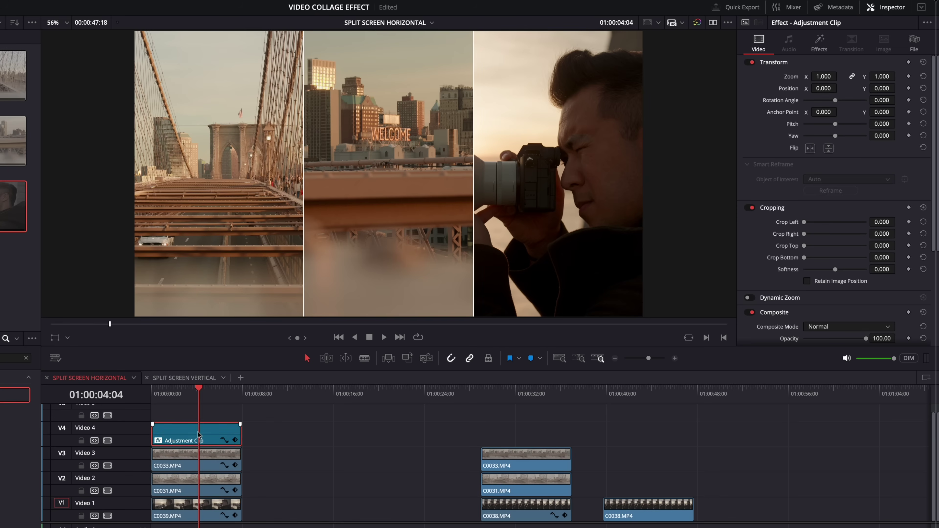
key("d")
left_click(199, 510)
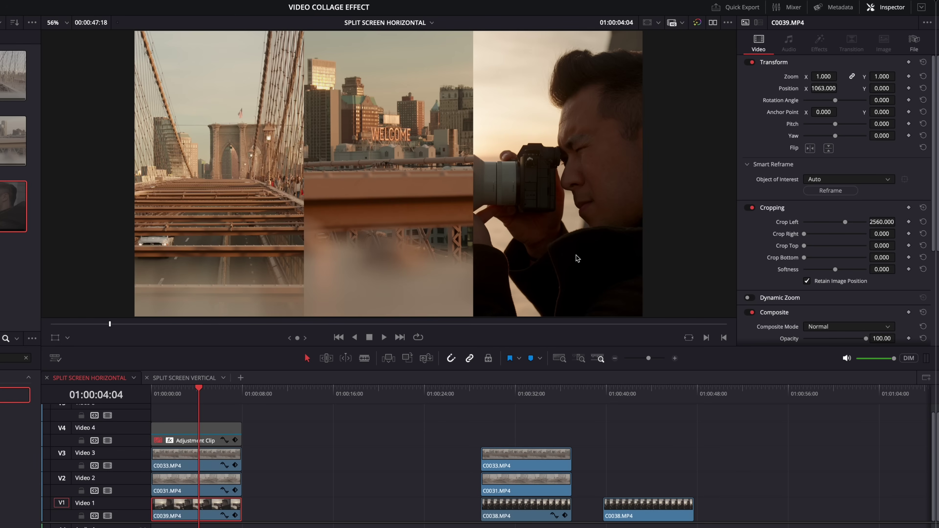
left_click(641, 396)
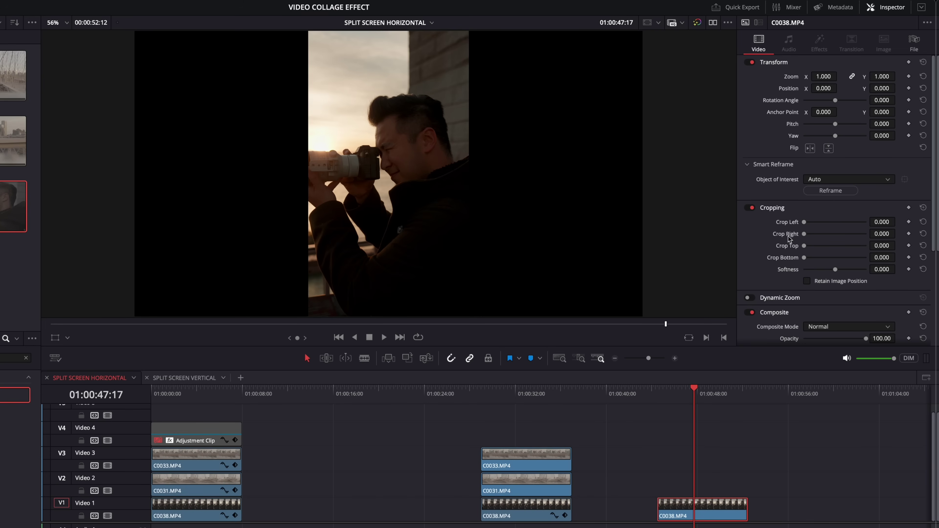
Step: Compare Fit, Crop and Fill scaling on the C0038 clip before settling on Fit
scroll(788, 236, "down", 5)
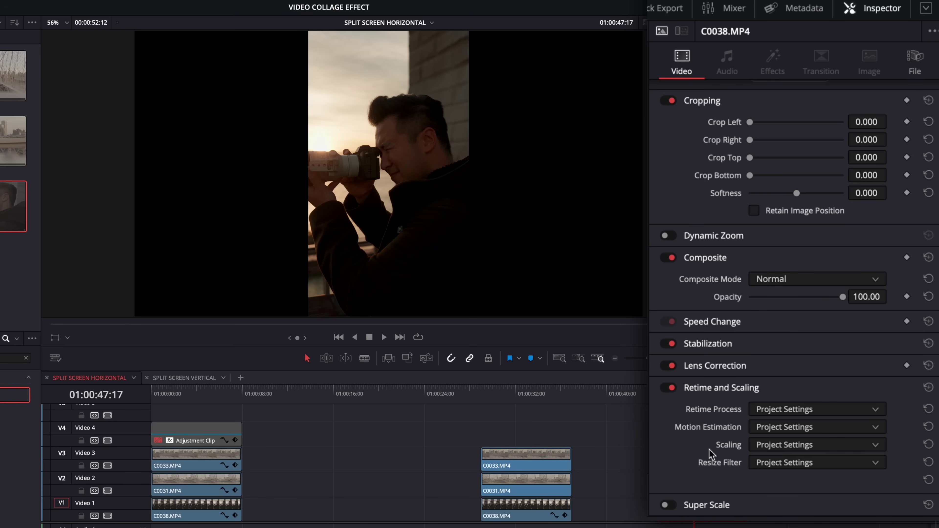
left_click(769, 446)
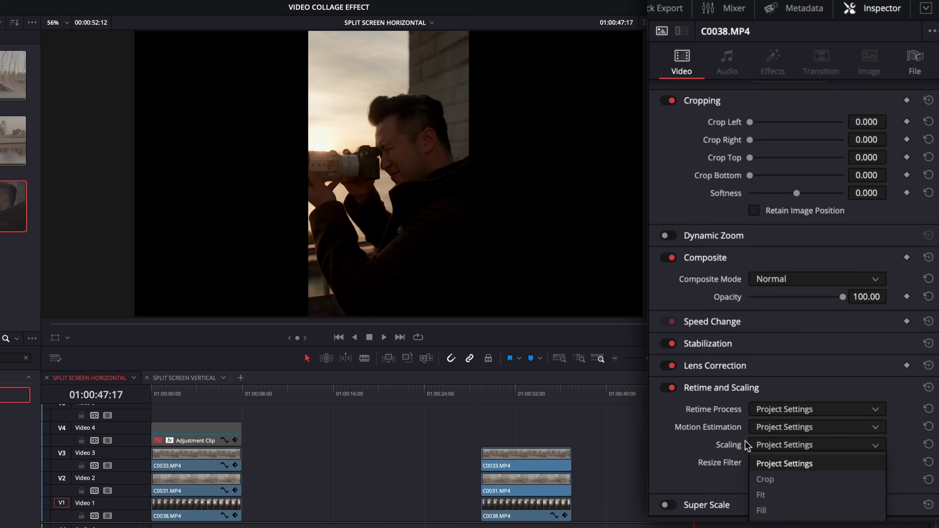
left_click(776, 496)
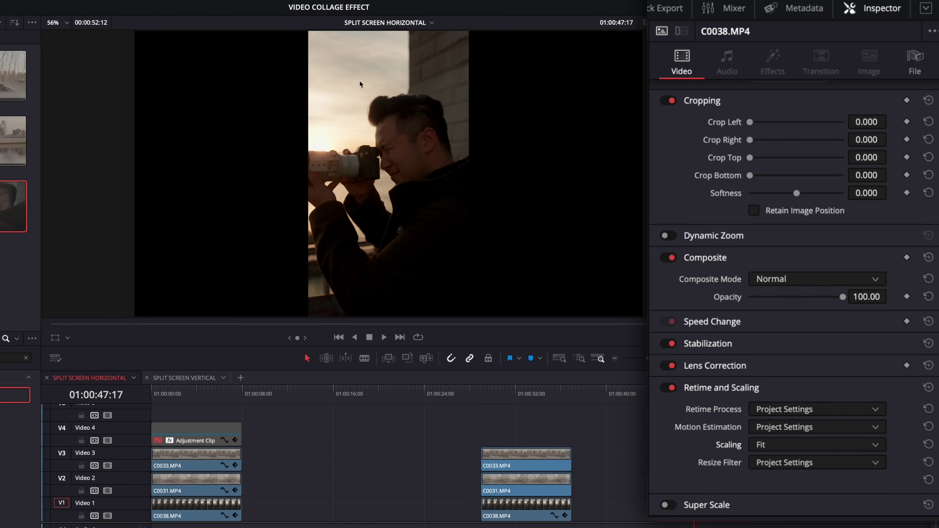
left_click(777, 445)
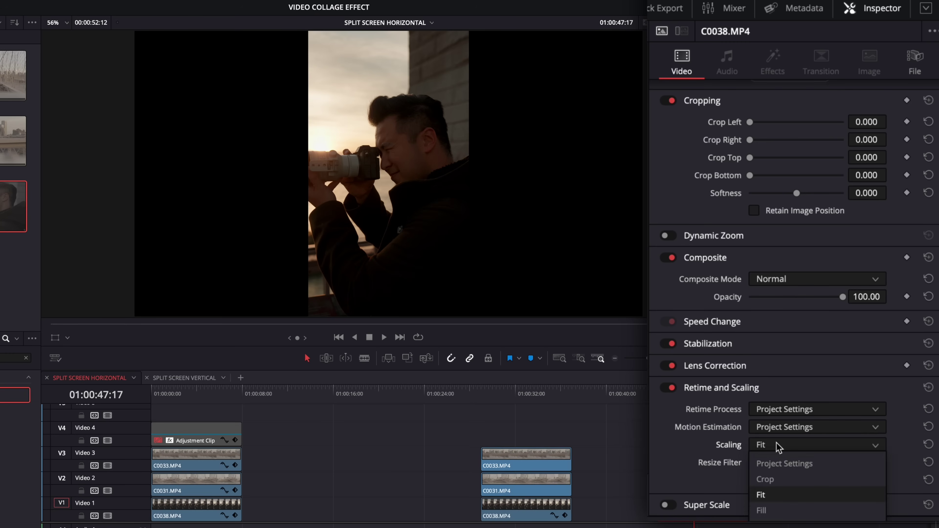
left_click(779, 479)
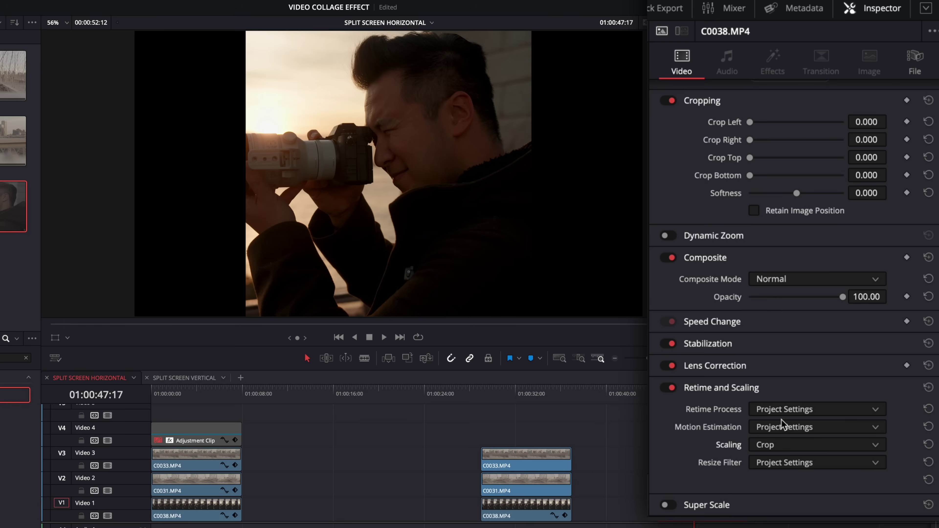
left_click(779, 445)
left_click(772, 509)
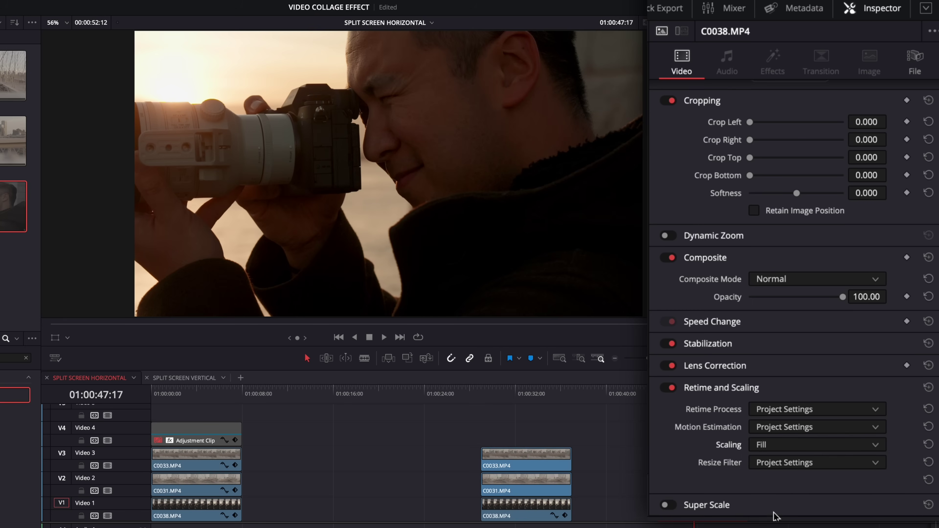
key("ctrl+s")
left_click(782, 447)
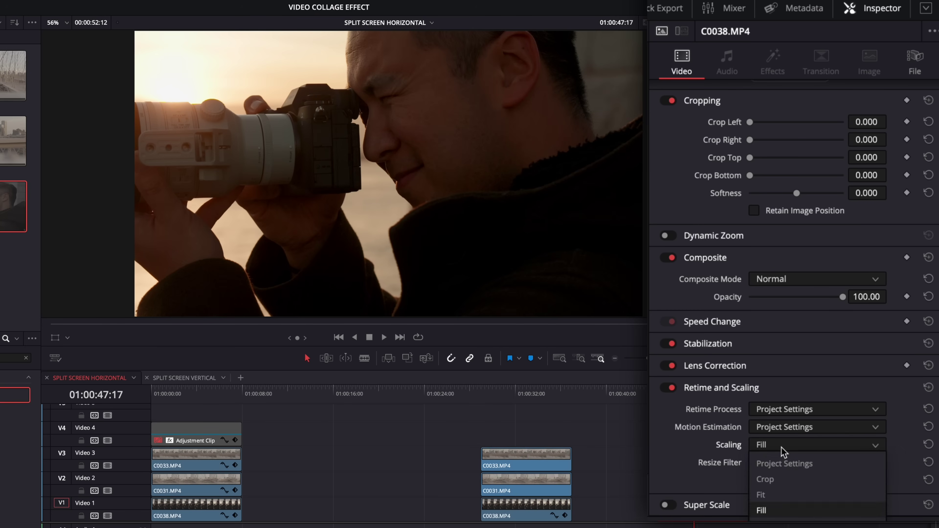
left_click(774, 497)
scroll(693, 227, "up", 5)
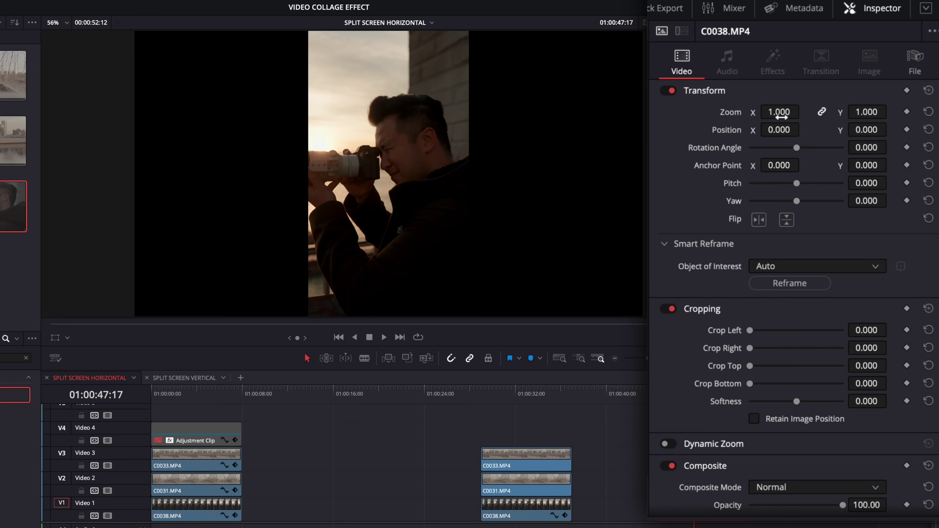
Step: Move the C0038 photographer clip to the start of Video 1 and park the playhead there
left_click_drag(779, 116, 787, 116)
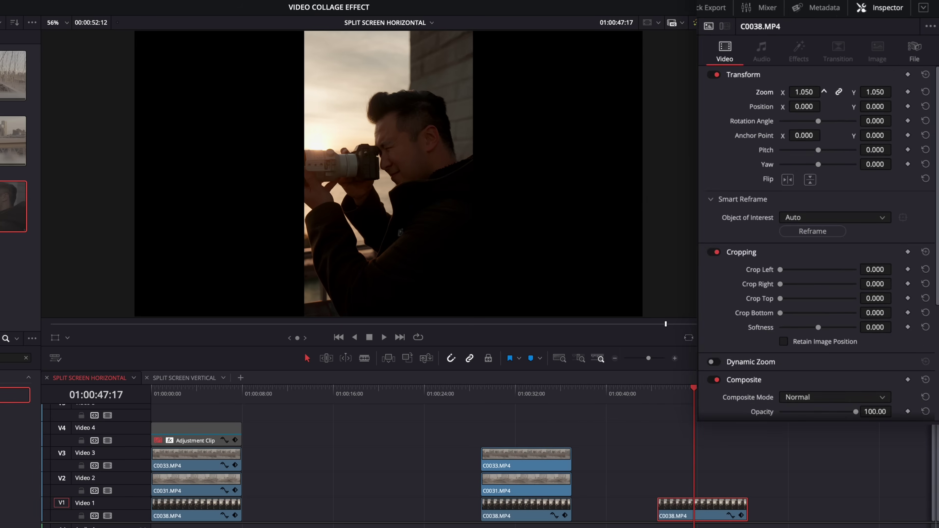
left_click(640, 389)
left_click_drag(695, 510, 189, 510)
left_click(190, 388)
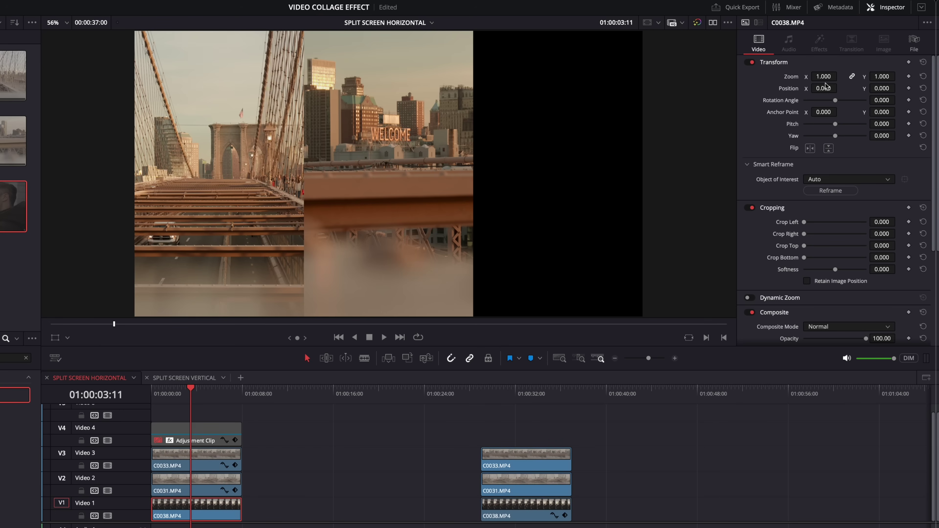
Step: Push the photographer clip into the right third, save, and set its zoom to 1.06
left_click_drag(826, 88, 840, 87)
left_click_drag(803, 128, 802, 129)
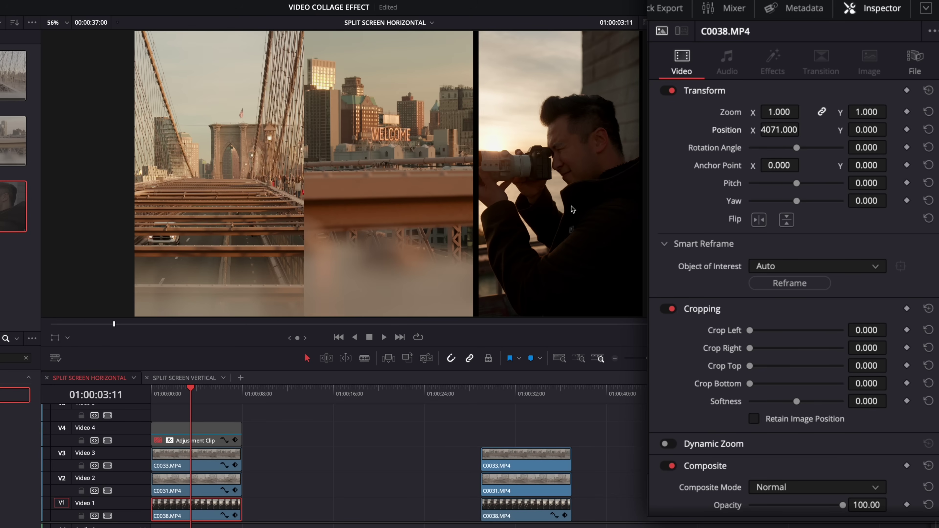
key("ctrl+s")
left_click(780, 115)
type("1.06")
key("Return")
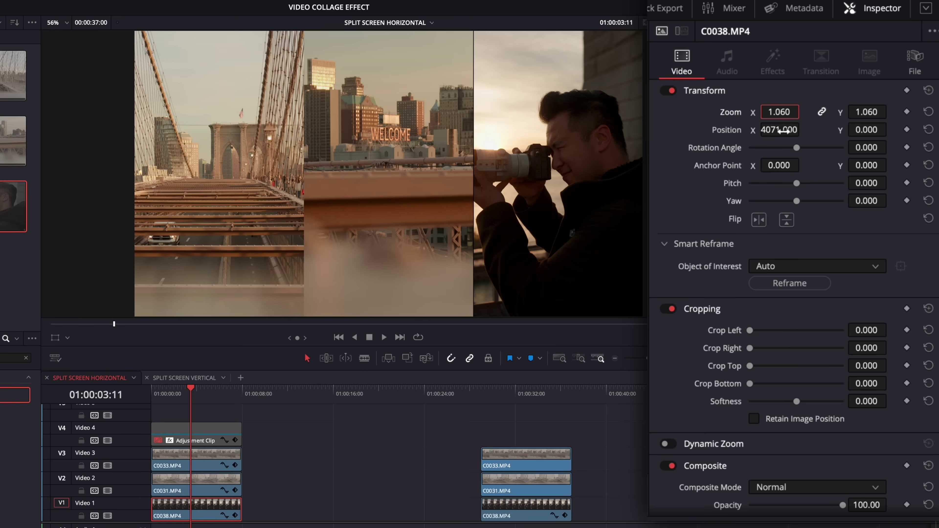
left_click_drag(783, 131, 803, 130)
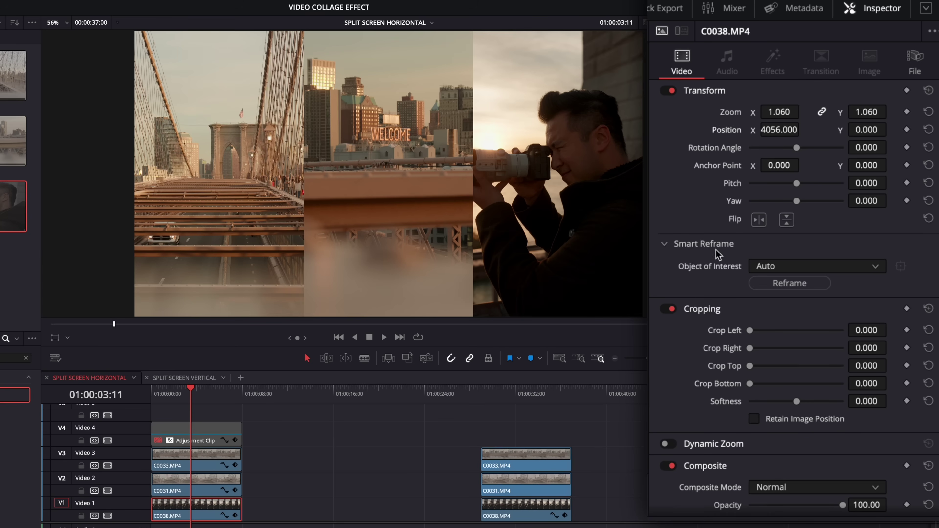
Step: Enlarge the photographer clip to 1.270 zoom and turn on Retain Image Position
scroll(717, 249, "down", 5)
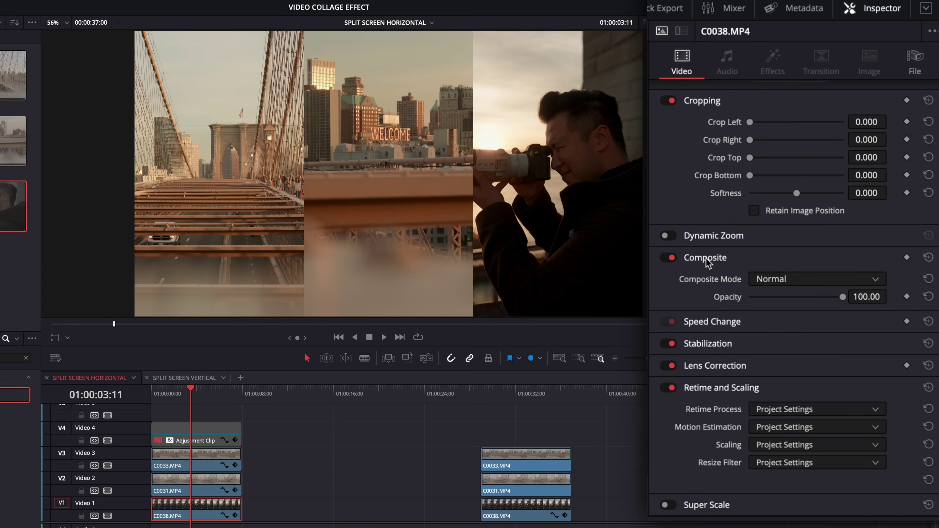
scroll(707, 260, "up", 5)
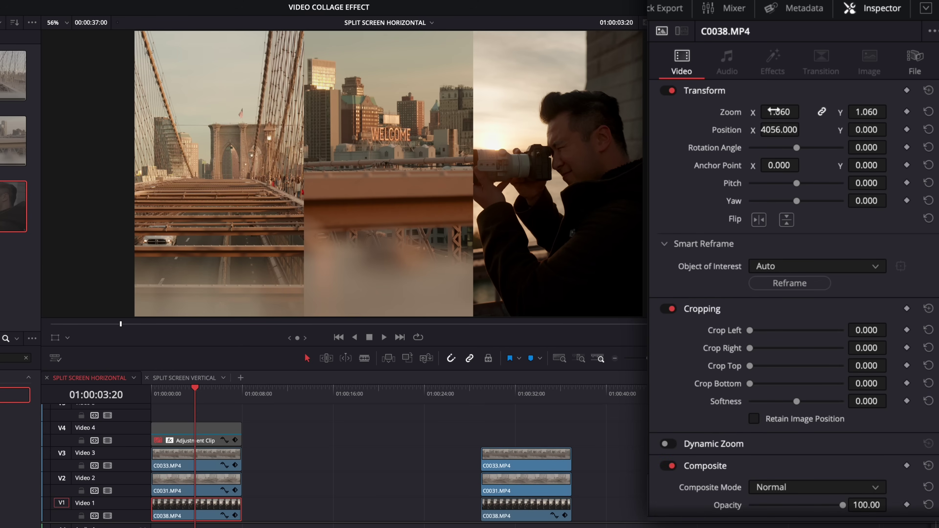
left_click_drag(779, 112, 811, 111)
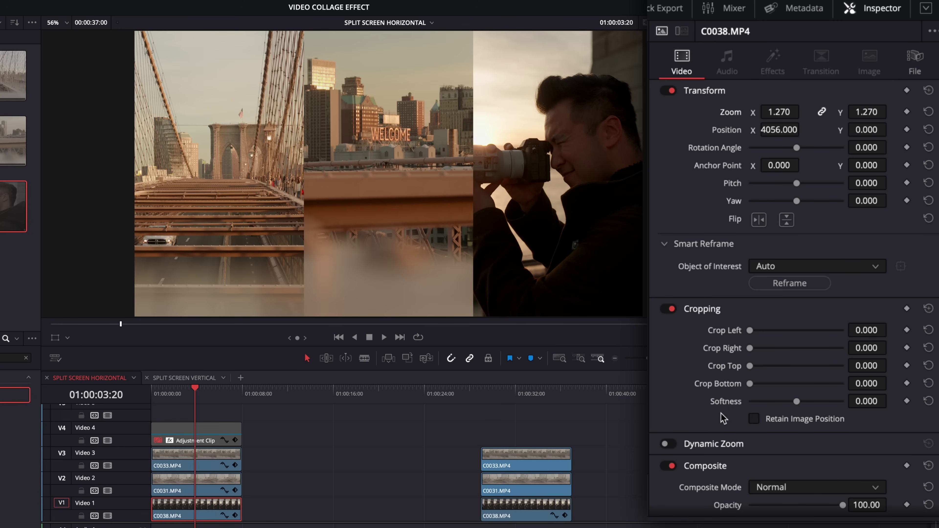
left_click(754, 419)
left_click(859, 328)
Step: Crop the photographer clip's left side to 1215, then reduce Crop Left to 810
left_click_drag(859, 328, 828, 342)
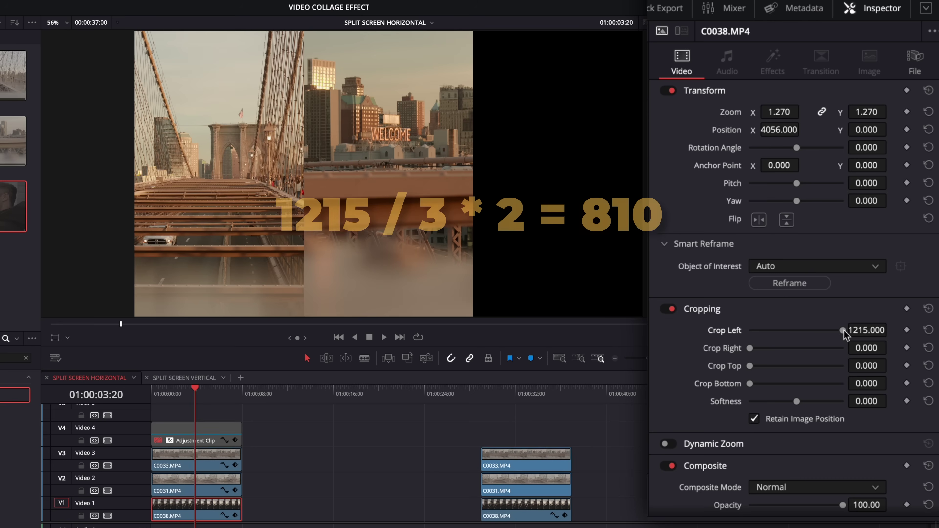
left_click_drag(843, 330, 812, 331)
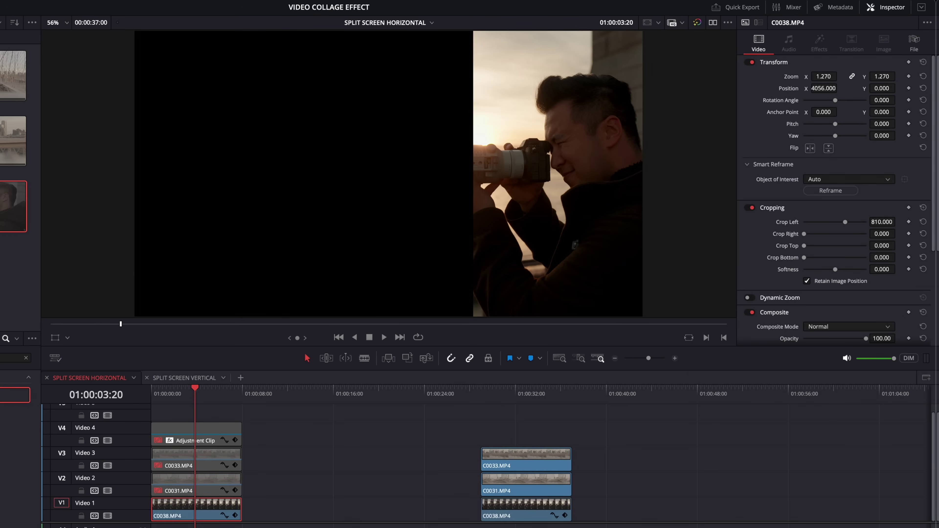
left_click_drag(842, 88, 840, 88)
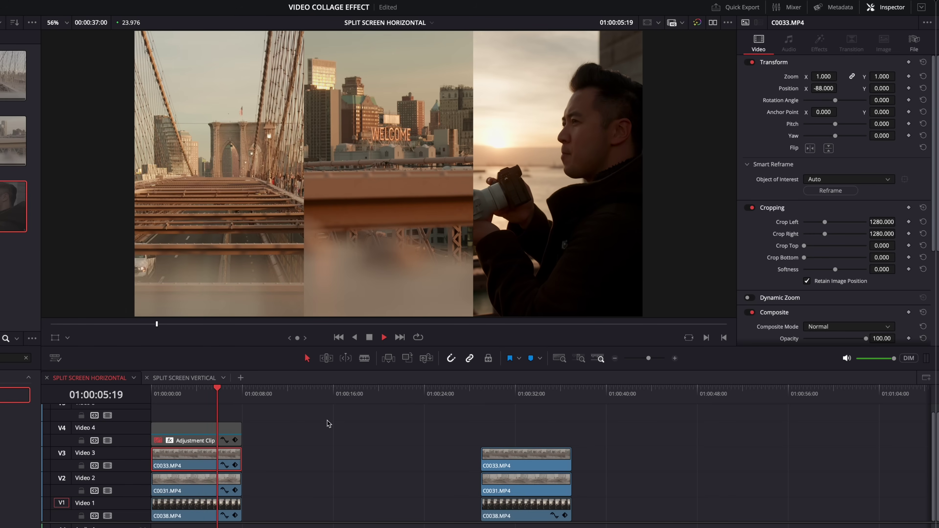
Step: Play the split screen, then select the second stack of C0033, C0031 and C0038 clips
key("space")
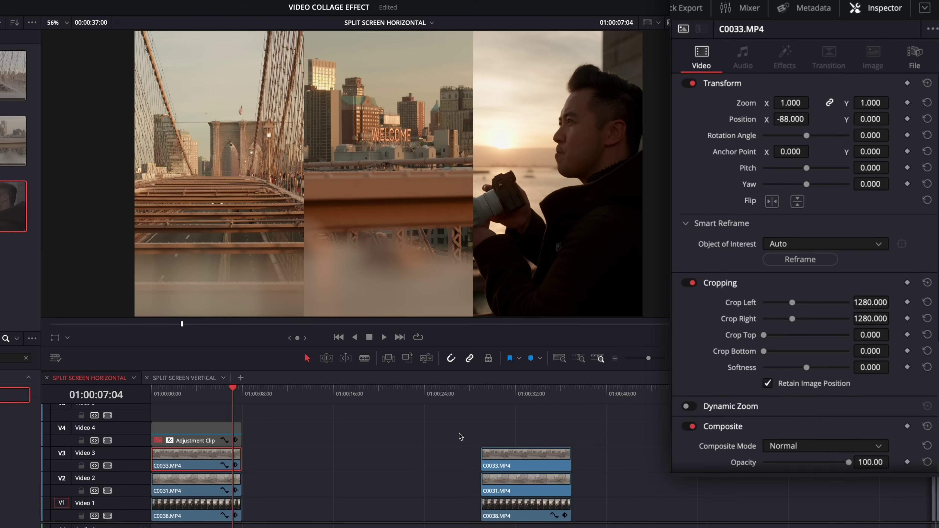
left_click_drag(459, 433, 404, 516)
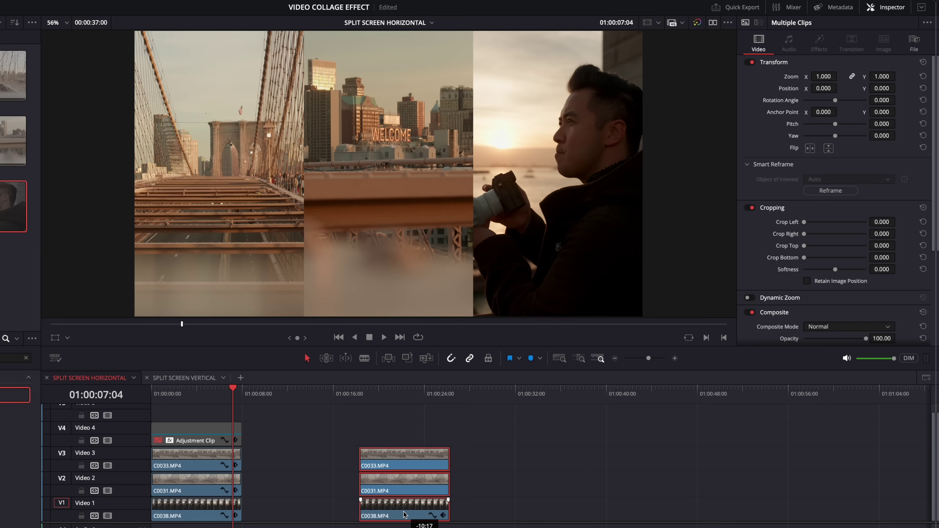
Step: Disable the skyline and bridge clips to preview each layer of the second stack, then re-enable them
left_click(397, 394)
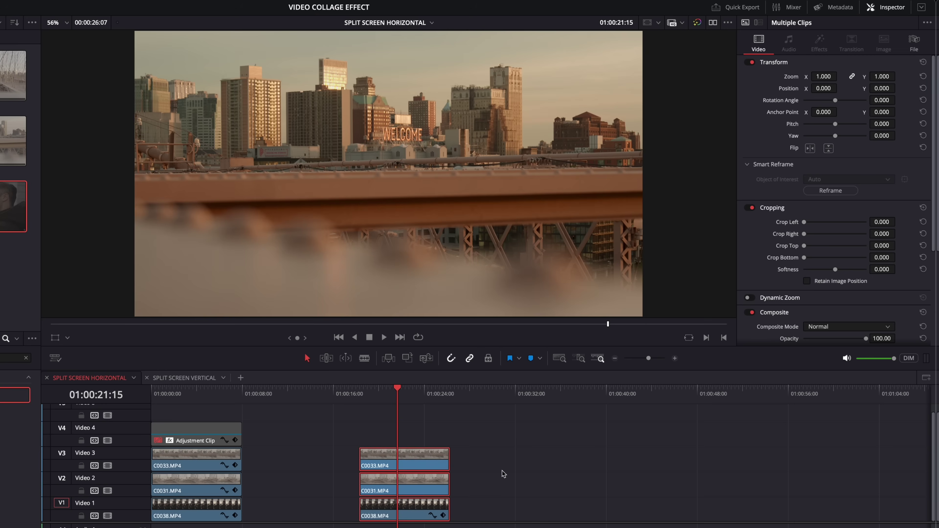
left_click(425, 458)
key("d")
left_click(411, 488)
key("d")
left_click(402, 519)
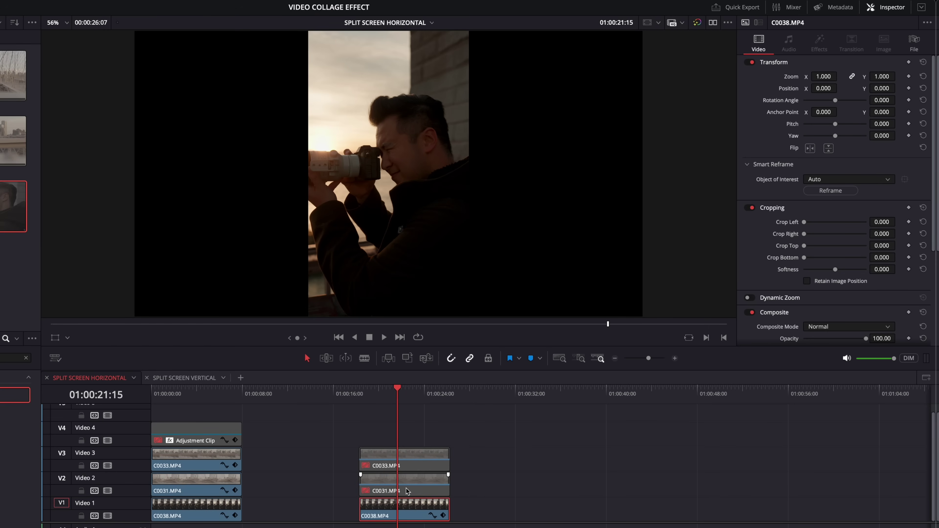
key("ctrl+z")
key("ctrl+z")
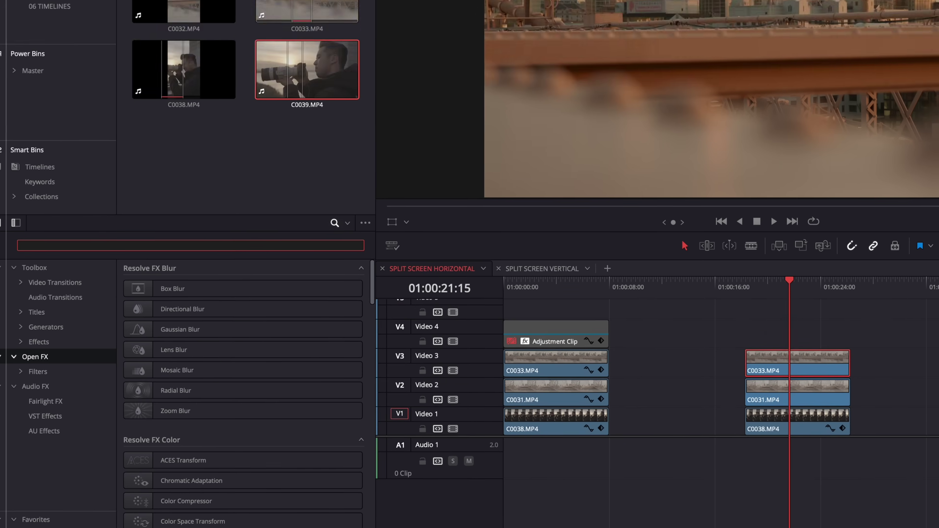
Step: Reopen the Effects library and ready its search field
left_click(165, 15)
left_click(166, 15)
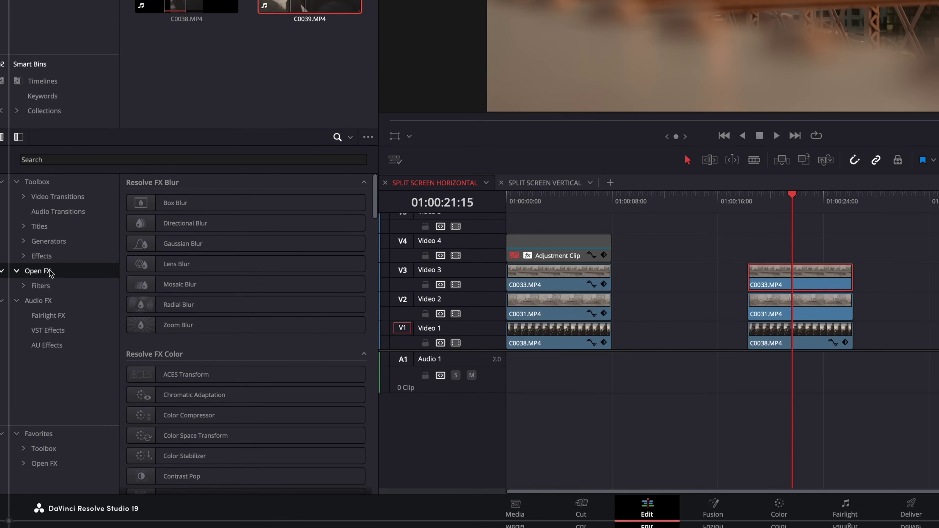
left_click(120, 160)
Step: Search 'video collage' and apply Video Collage to the skyline clip C0033, then select it
type("video")
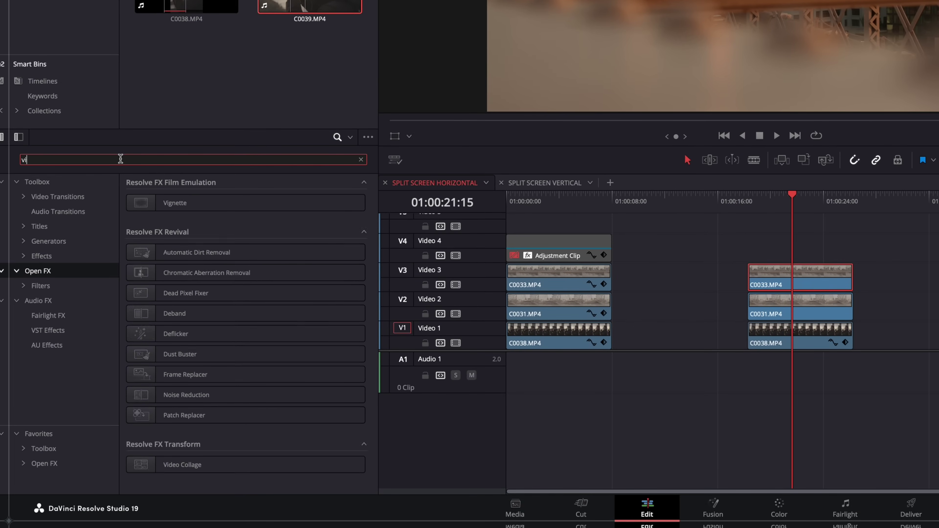
type(" collage")
left_click_drag(207, 203, 805, 283)
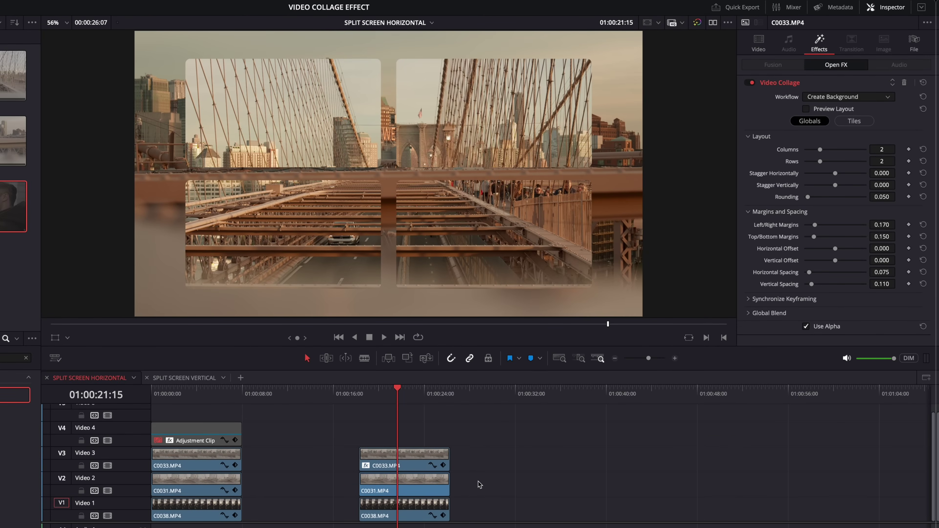
left_click_drag(480, 485, 392, 523)
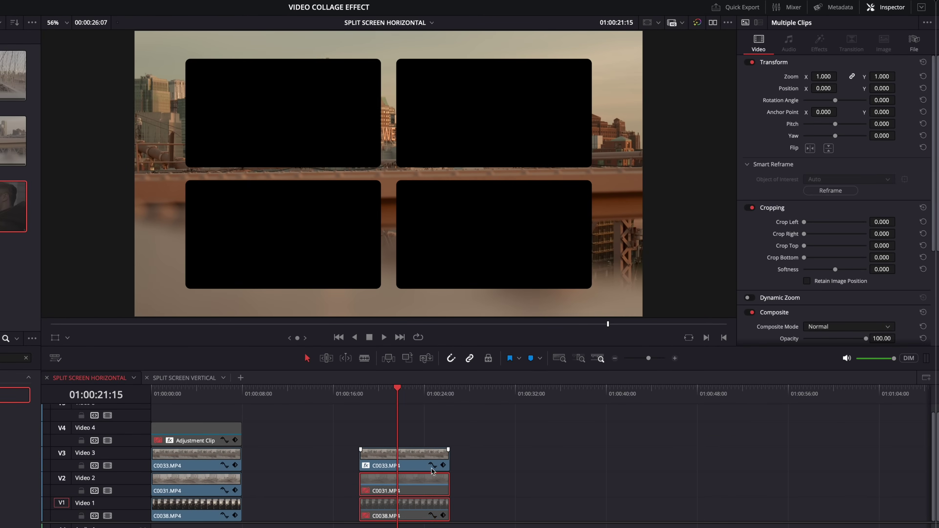
left_click(413, 461)
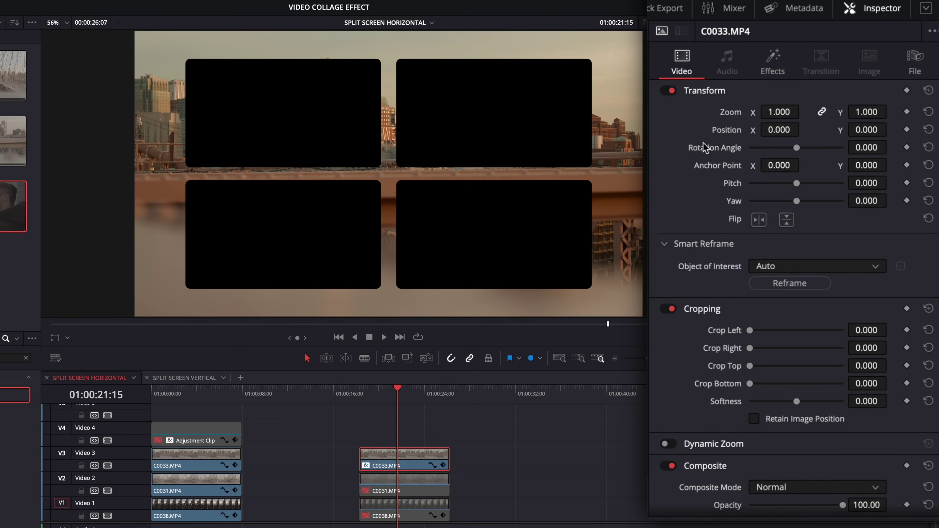
Step: Set the skyline clip's Video Collage to Create Tile with 3 columns, 1 row, and Preview Layout on
left_click(773, 63)
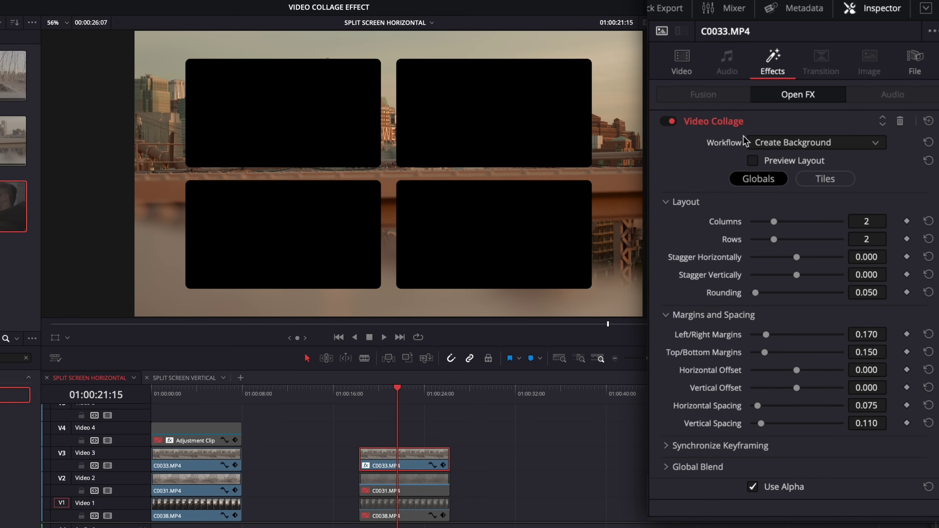
left_click(816, 145)
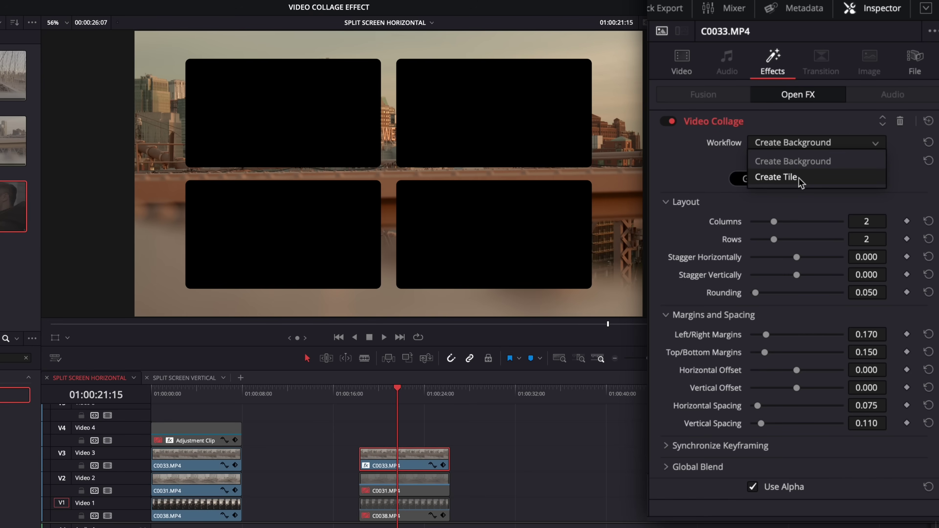
left_click(777, 177)
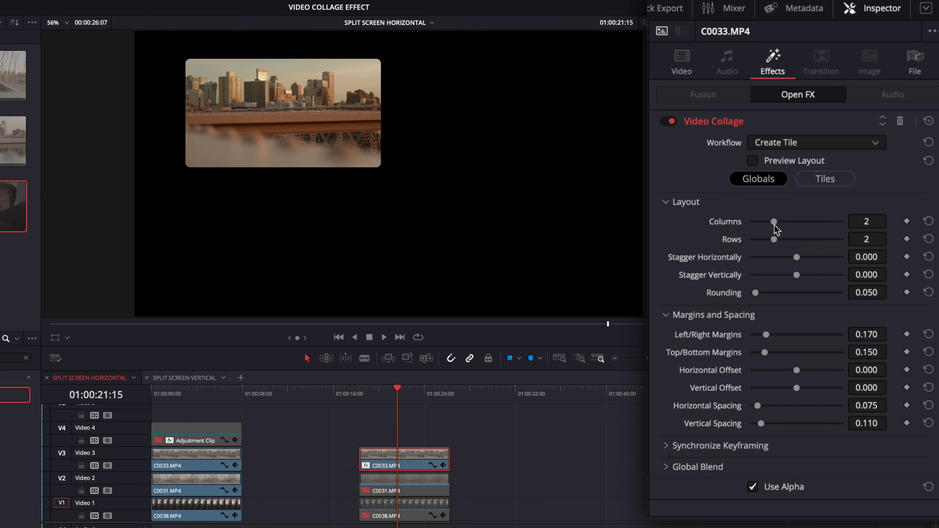
left_click(785, 223)
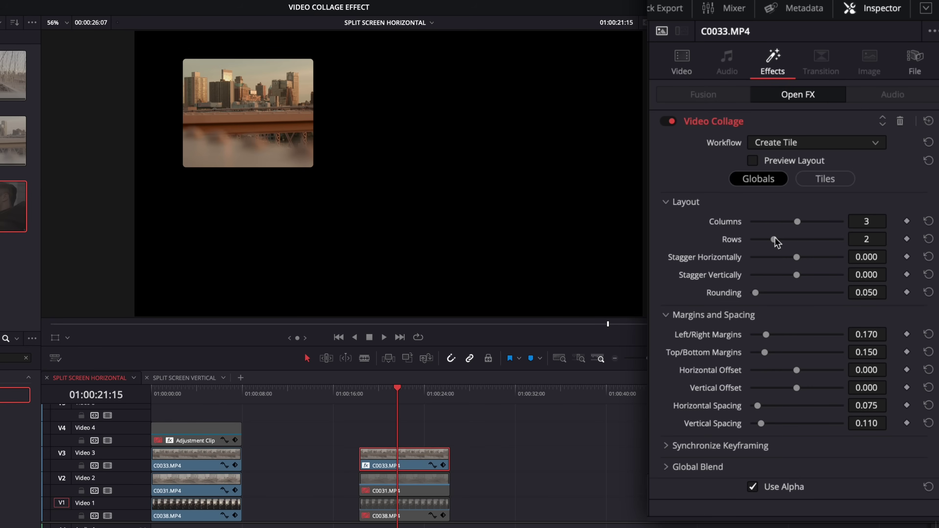
left_click_drag(775, 238, 748, 239)
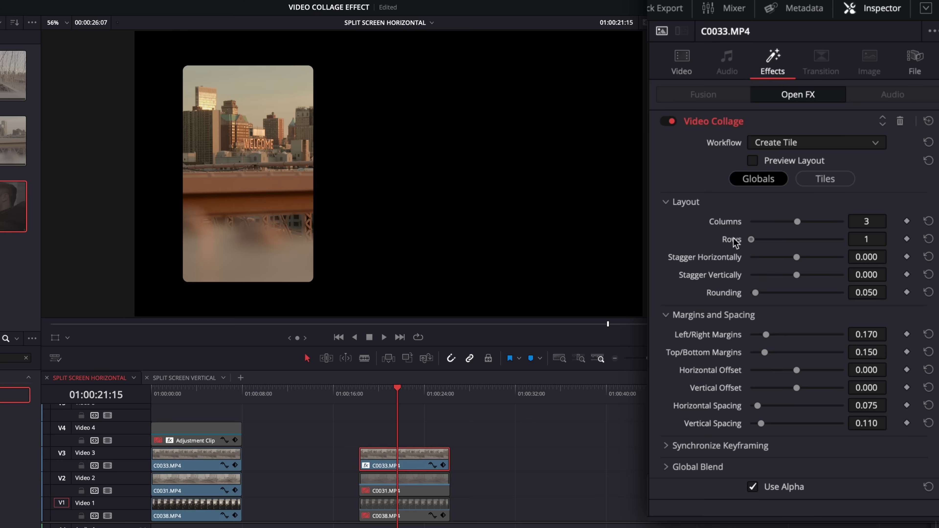
left_click(752, 163)
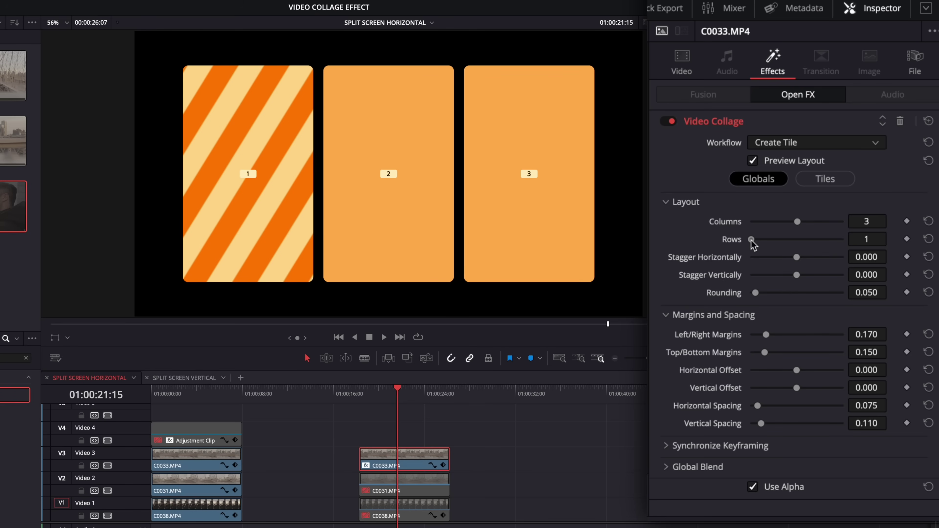
mouse_move(763, 241)
left_mouse_down()
mouse_move(776, 241)
mouse_move(751, 241)
left_mouse_up()
Step: Zero the collage's rounding, margins and horizontal and vertical spacing, then turn off Preview Layout
mouse_move(798, 222)
left_mouse_down()
mouse_move(850, 225)
mouse_move(788, 223)
mouse_move(805, 224)
left_mouse_up()
mouse_move(755, 292)
left_mouse_down()
mouse_move(782, 294)
mouse_move(737, 294)
left_mouse_up()
key("ctrl+s")
left_click_drag(766, 335, 736, 336)
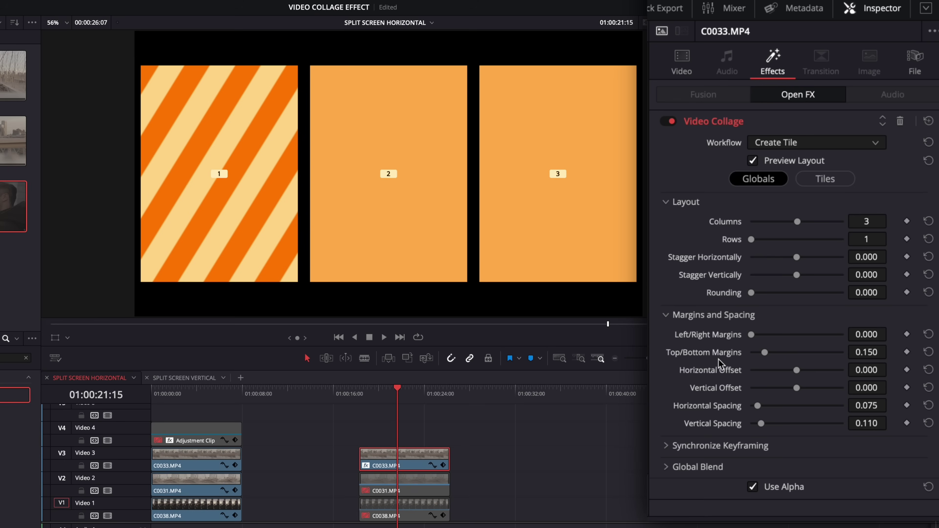
left_click_drag(764, 353, 702, 358)
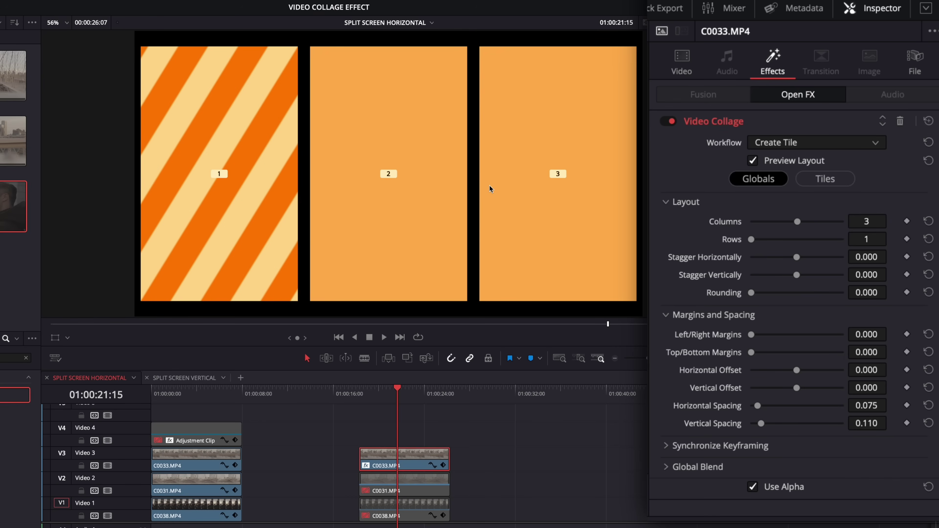
left_click_drag(757, 405, 705, 408)
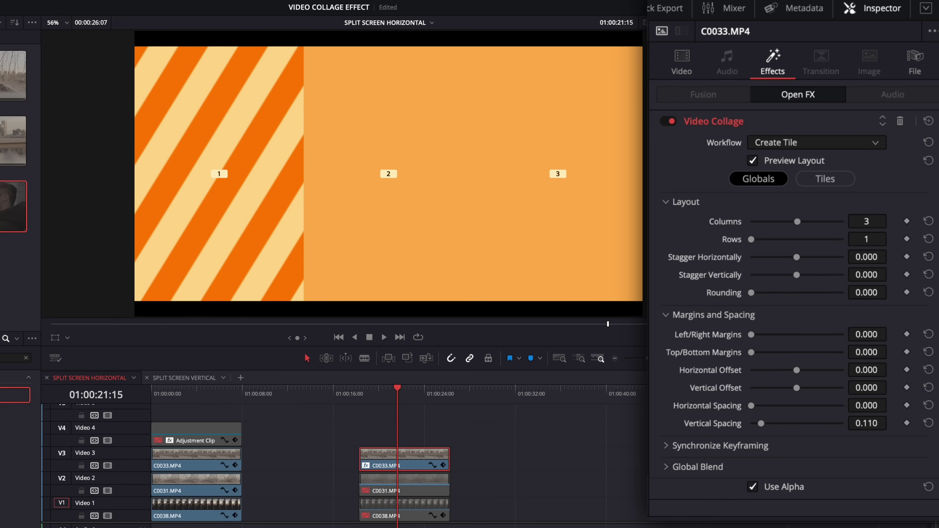
left_click_drag(761, 423, 738, 428)
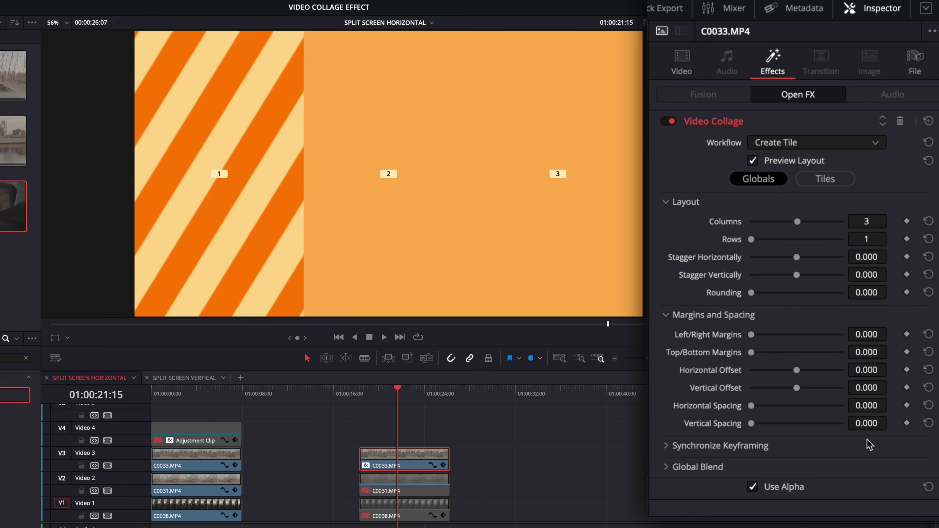
left_click(751, 161)
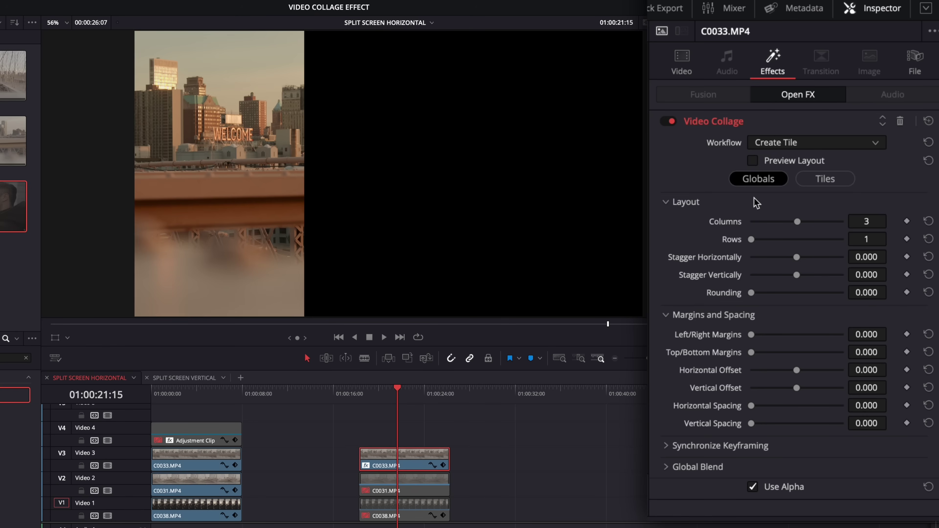
Step: Put the skyline clip on collage Tile 2 after briefly trying Tile 3, then show its Video settings
left_click(828, 179)
left_click(835, 184)
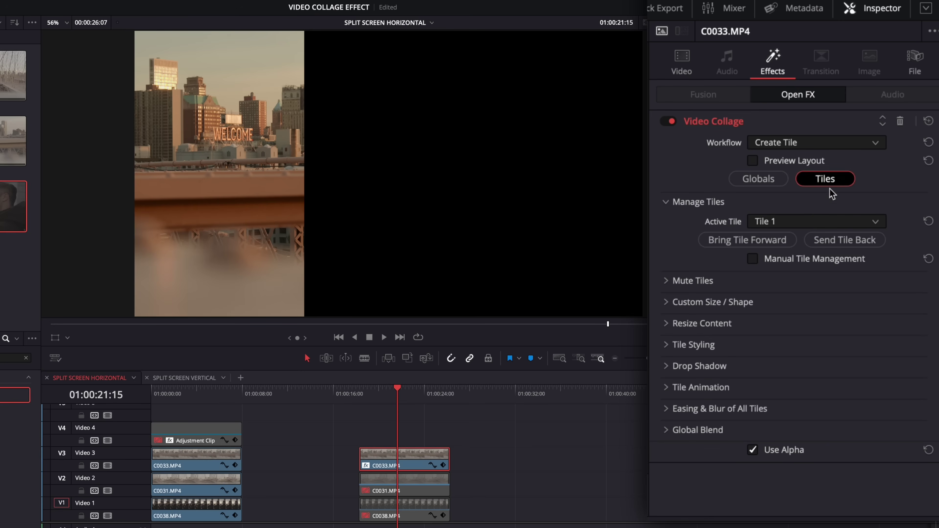
left_click(808, 222)
left_click(801, 257)
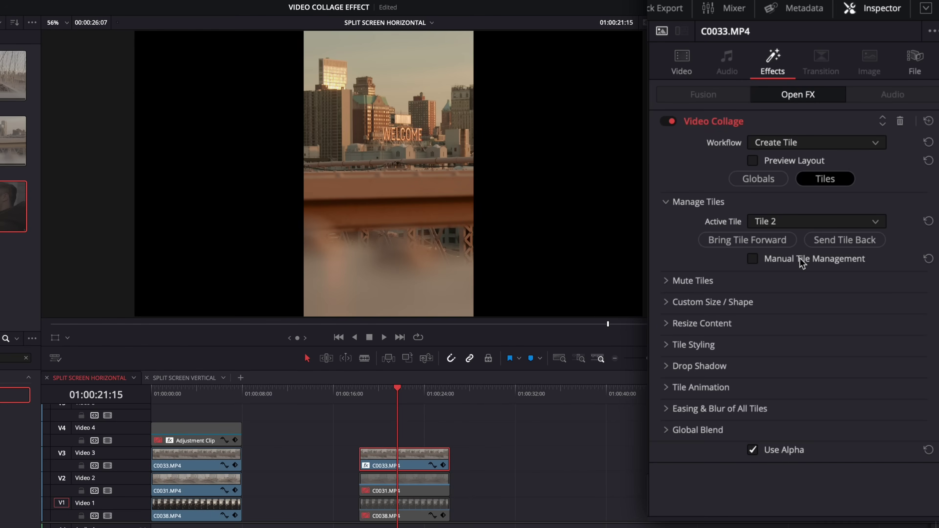
left_click(806, 223)
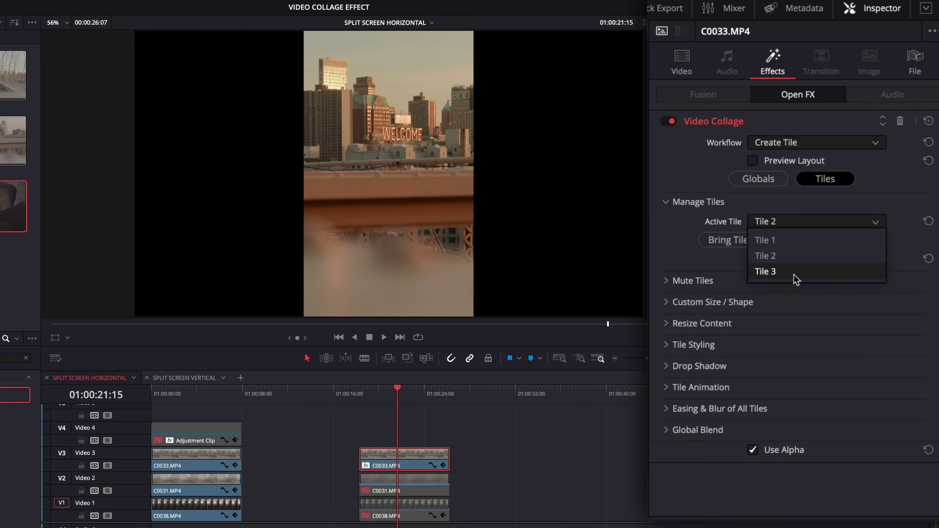
left_click(795, 273)
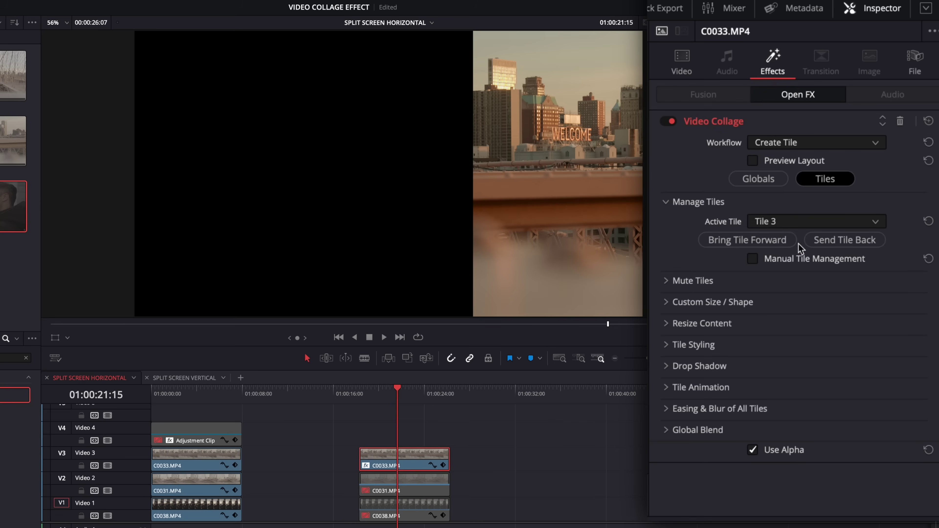
left_click(806, 222)
left_click(794, 256)
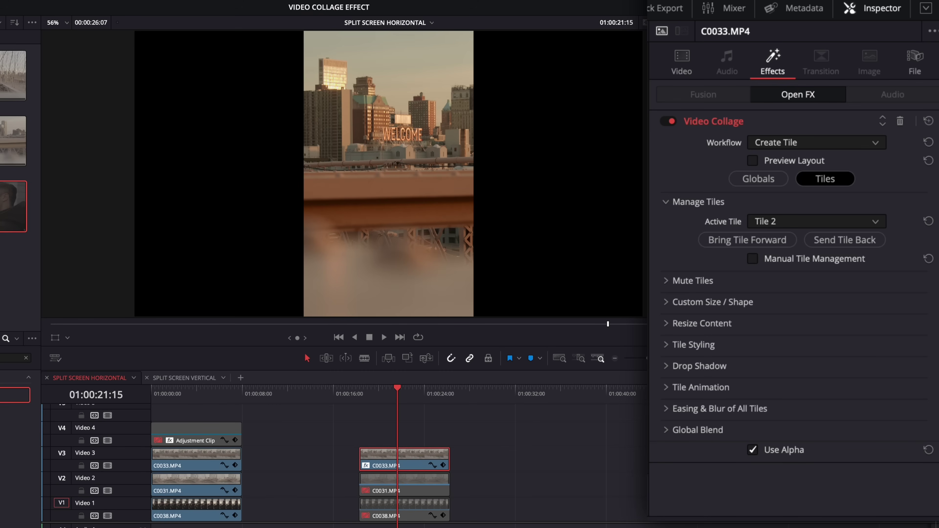
left_click(681, 61)
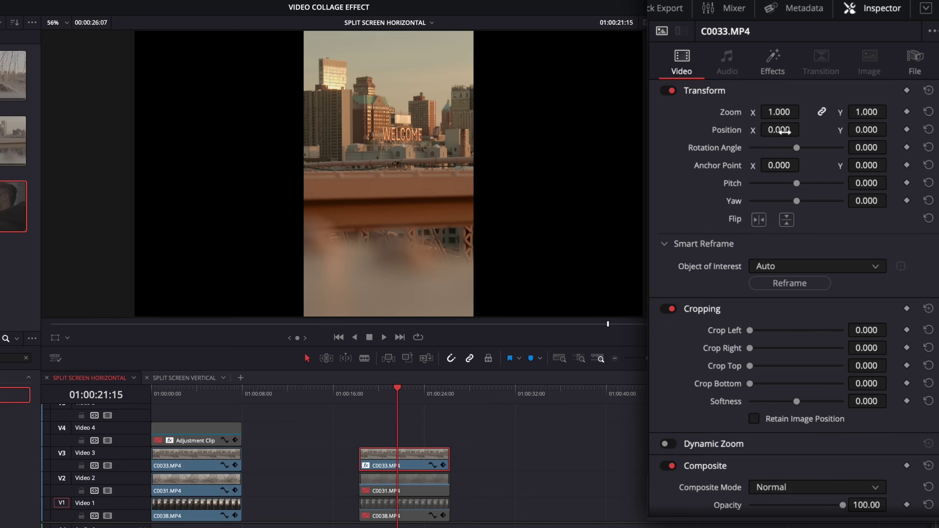
Step: Shift the skyline framing to Position X -86 and re-enable the bridge and photographer clips
left_click_drag(782, 130, 763, 130)
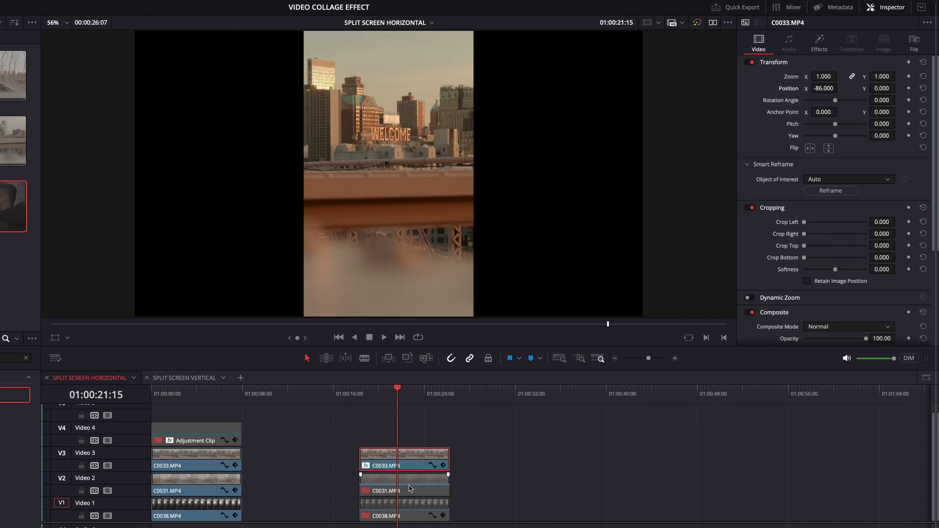
left_click(411, 490)
key("d")
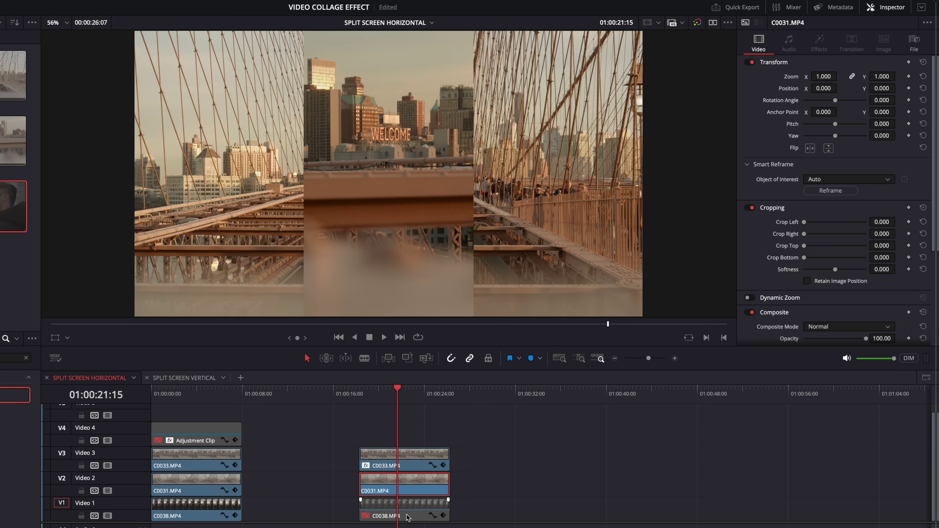
left_click(425, 508)
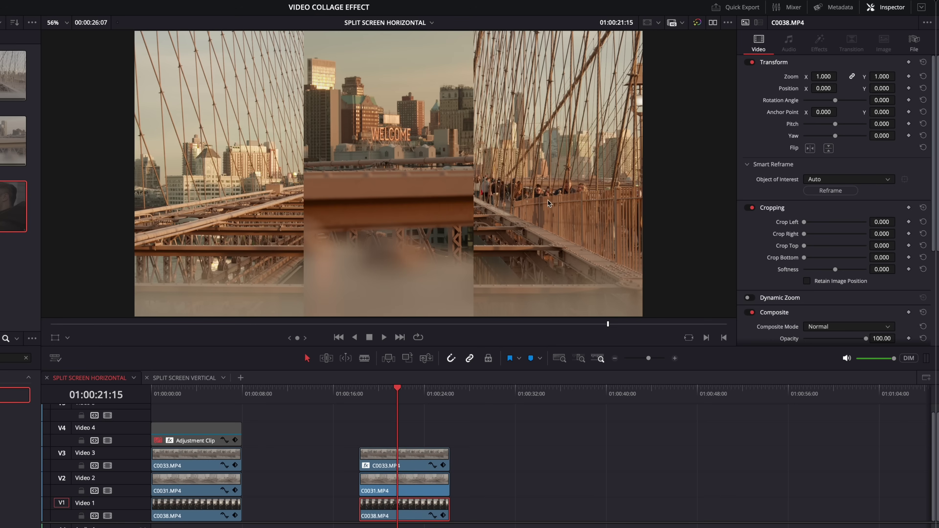
left_click(409, 460)
left_click(819, 42)
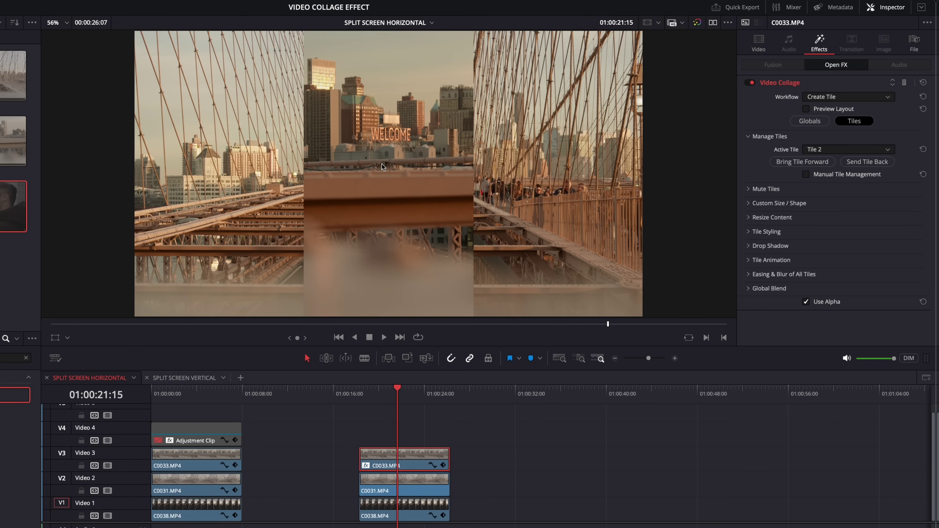
Step: Copy the skyline clip and paste only its Video Collage plugin onto the bridge and photographer clips
right_click(408, 464)
left_click(412, 464)
left_click_drag(485, 488, 387, 523)
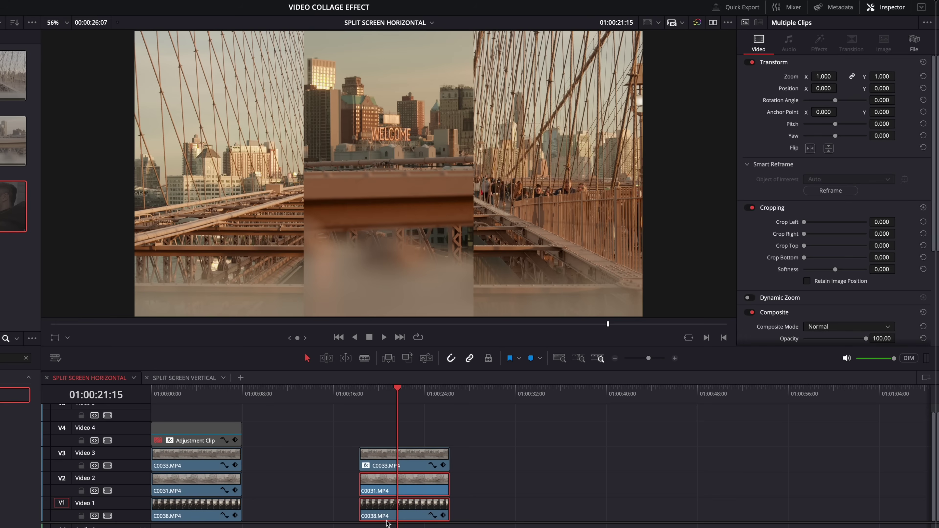
right_click(413, 487)
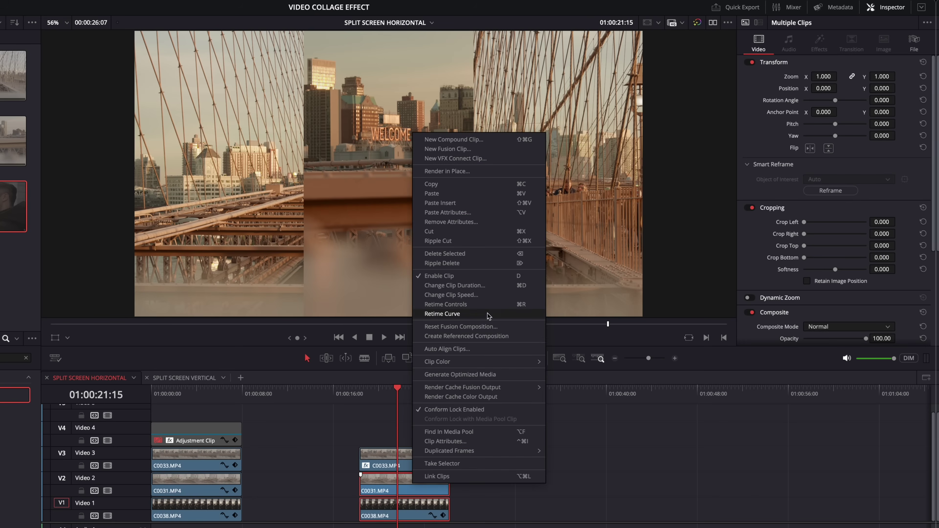
left_click(467, 213)
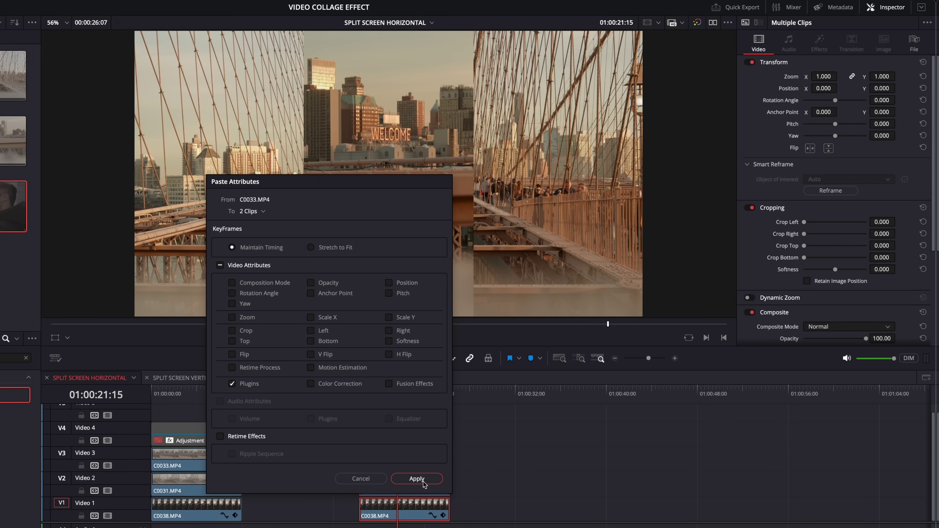
left_click(416, 479)
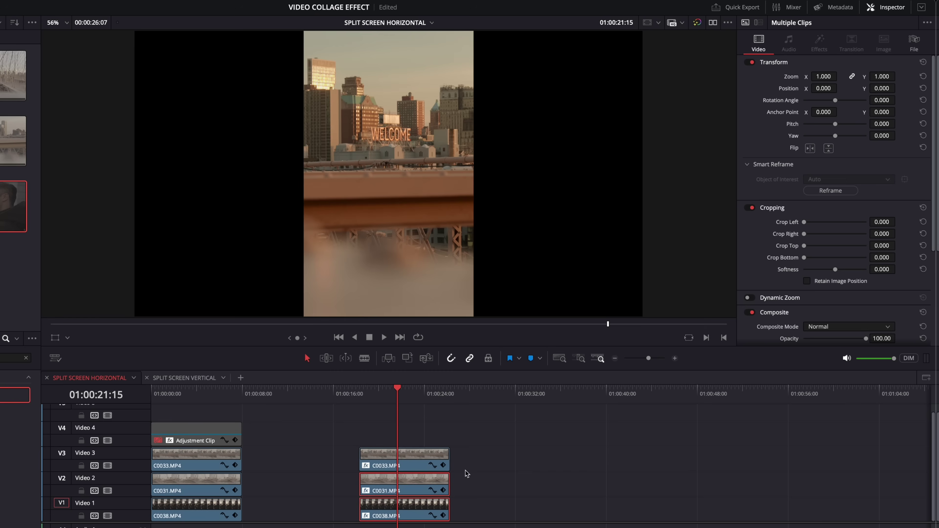
left_click(413, 462)
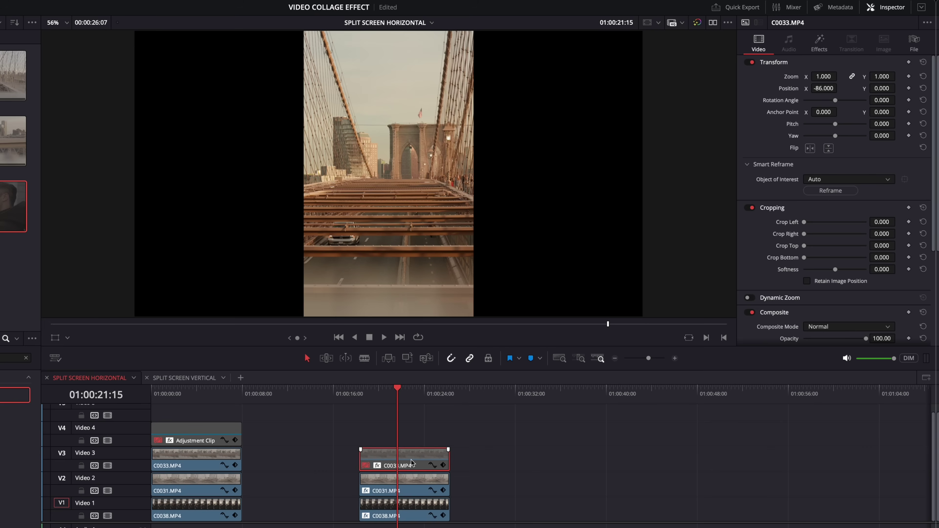
Step: Put bridge clip C0031 in collage Tile 1 and shift its Position X to -40
left_click(409, 487)
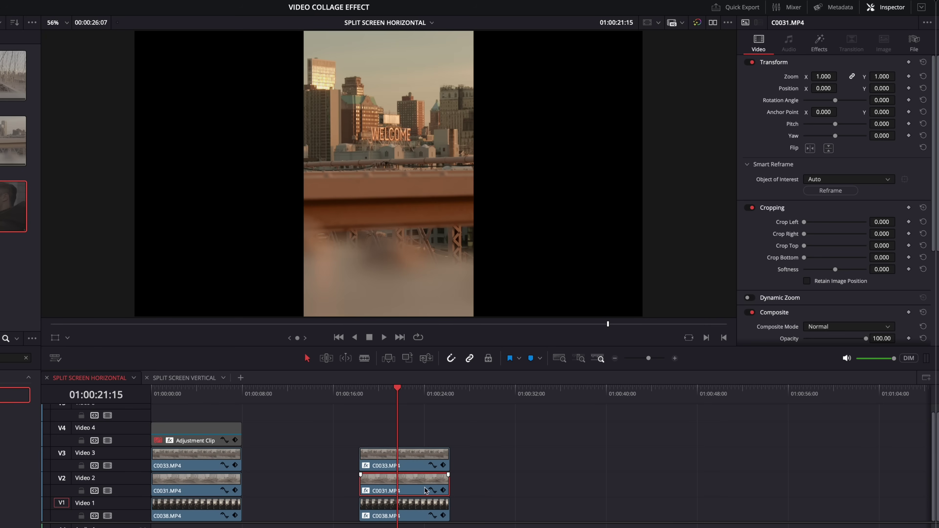
left_click(819, 43)
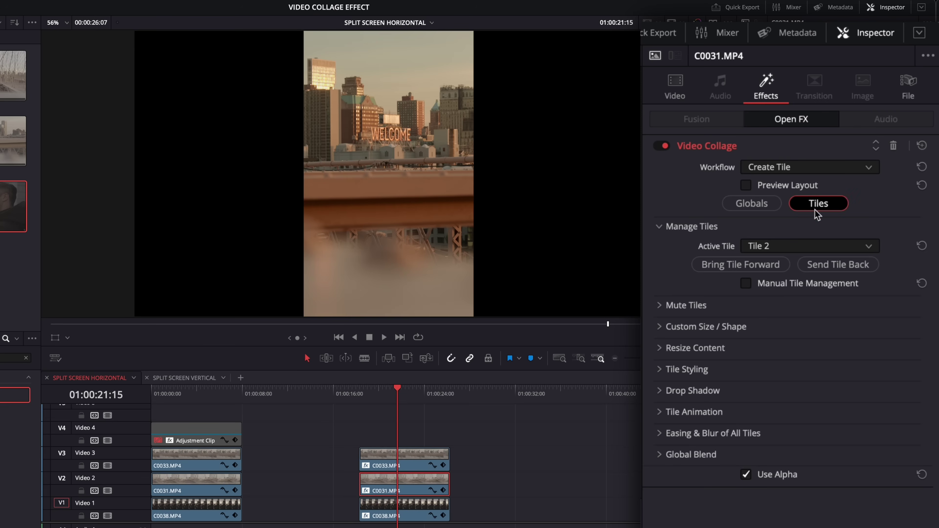
left_click(810, 246)
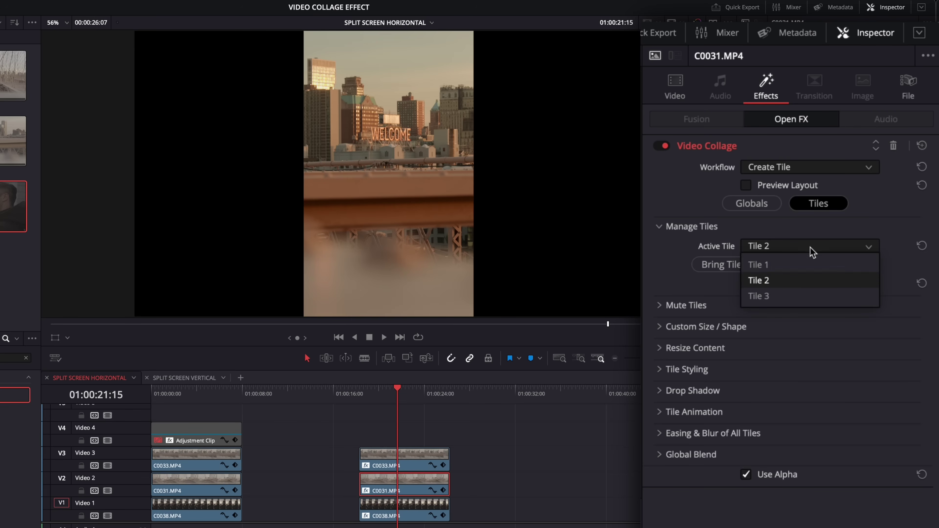
left_click(788, 265)
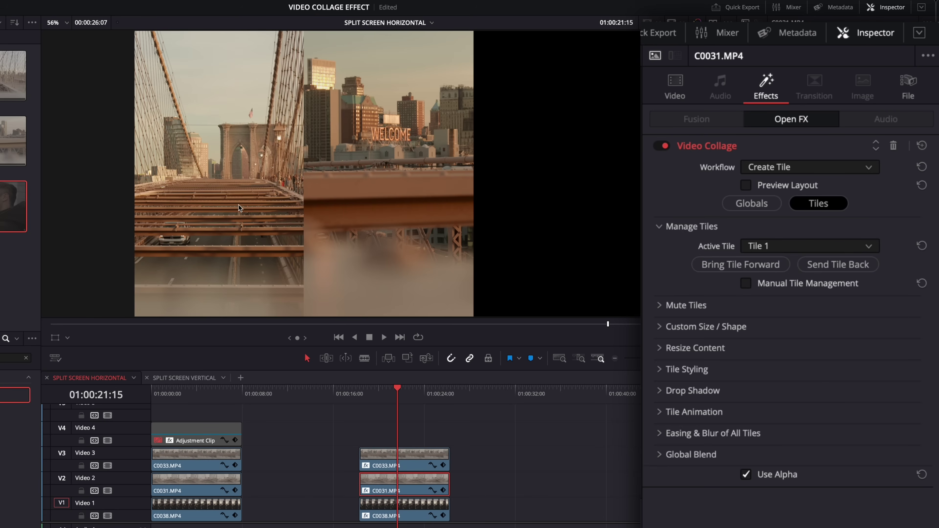
left_click(672, 88)
left_click_drag(768, 155, 817, 151)
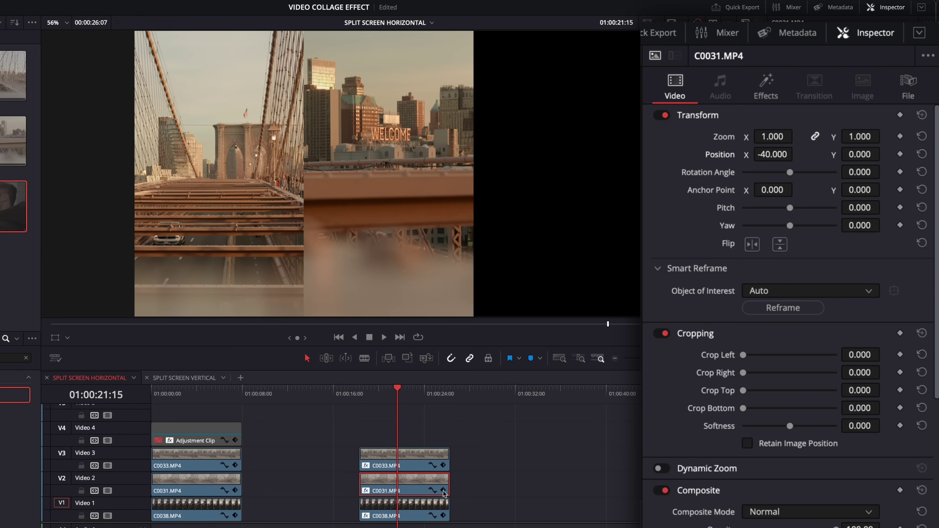
Step: Place photographer clip C0038 in collage Tile 3
left_click(407, 515)
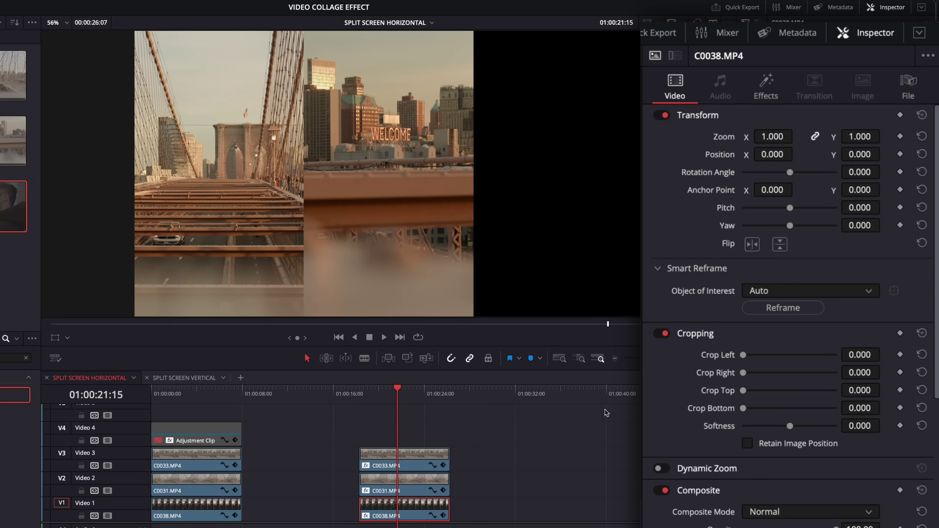
left_click(766, 89)
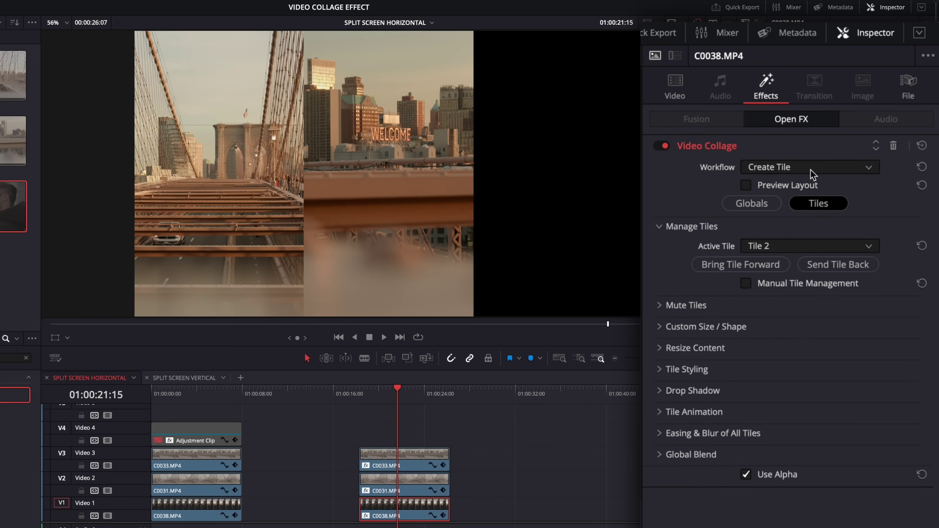
left_click(783, 249)
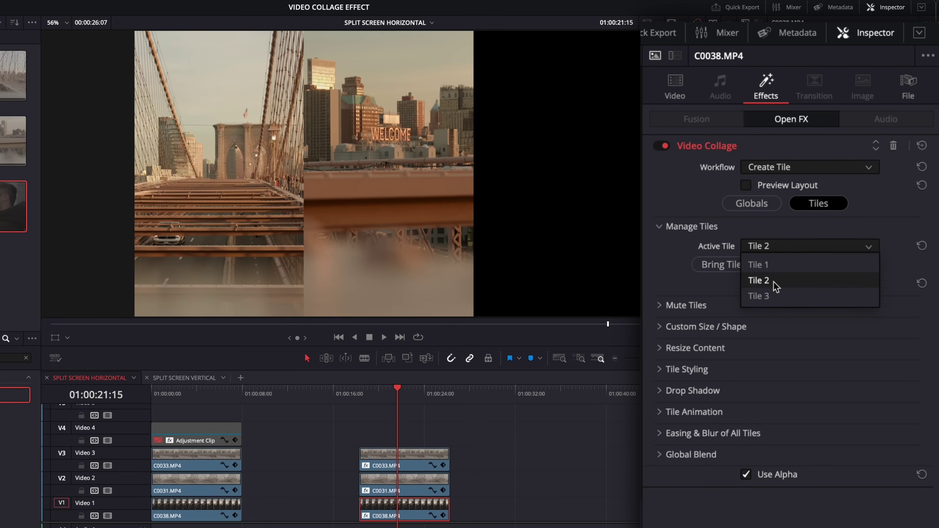
left_click(771, 298)
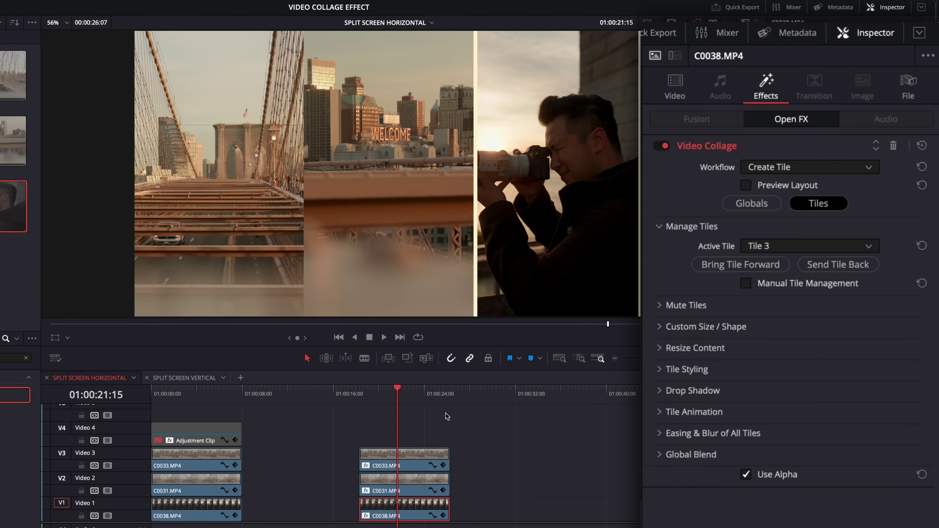
Step: Zoom C0038 to 1.170 and shift its Position X to 130
left_click(681, 91)
left_click(776, 137)
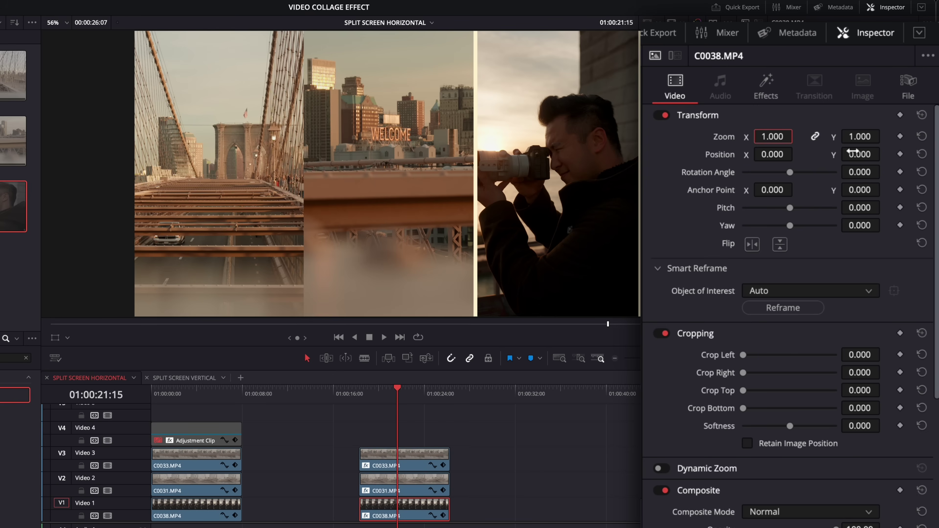
type("1.06")
key("Return")
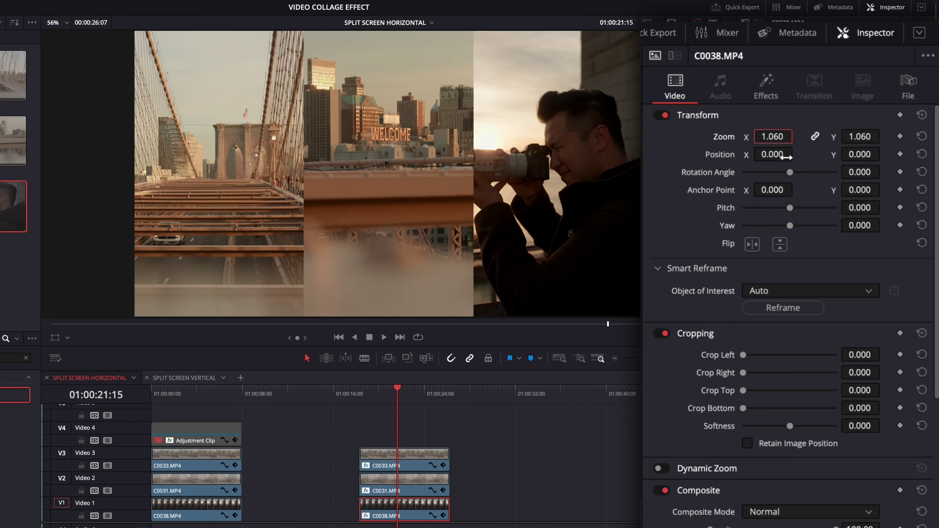
left_click_drag(779, 154, 834, 154)
left_click_drag(772, 136, 794, 136)
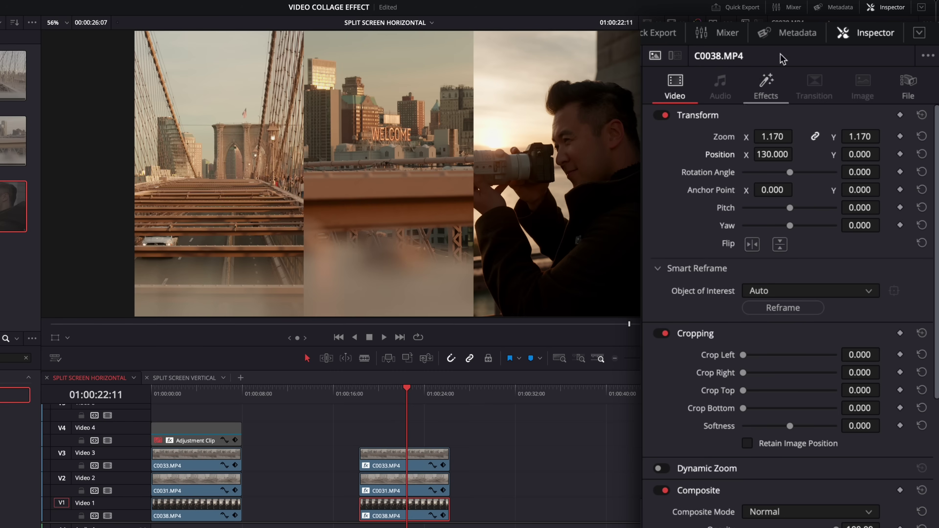
left_click(765, 94)
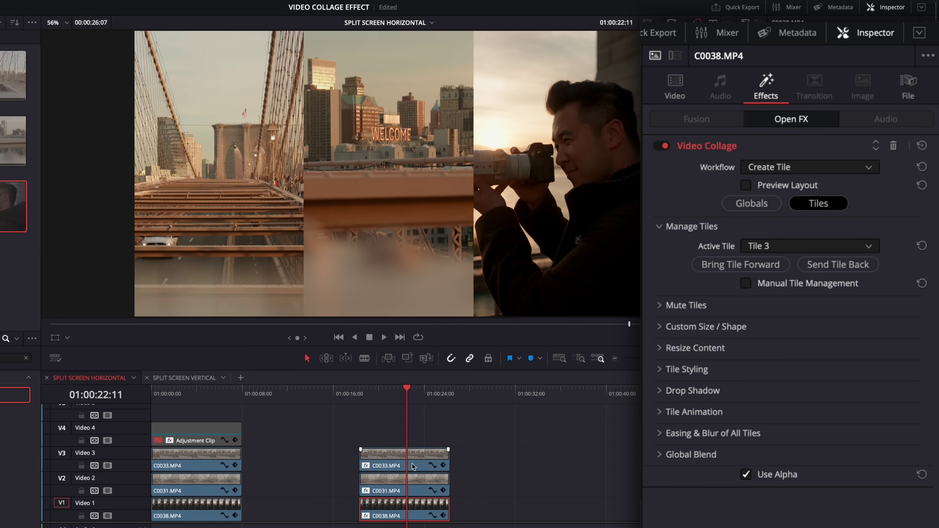
Step: Move photographer C0038 to Tile 2 and skyline C0033 to Tile 3
left_click(802, 245)
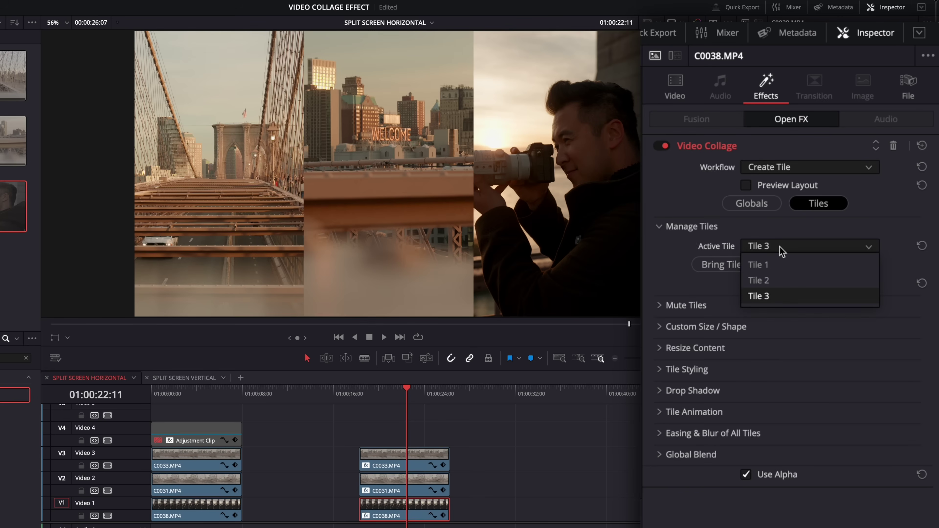
left_click(775, 282)
left_click(400, 486)
left_click(414, 460)
left_click(792, 245)
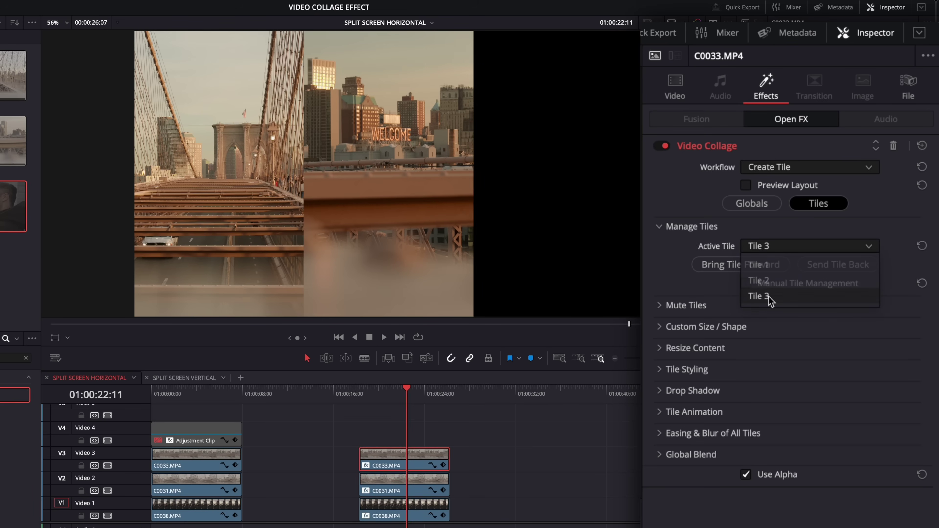
left_click(768, 296)
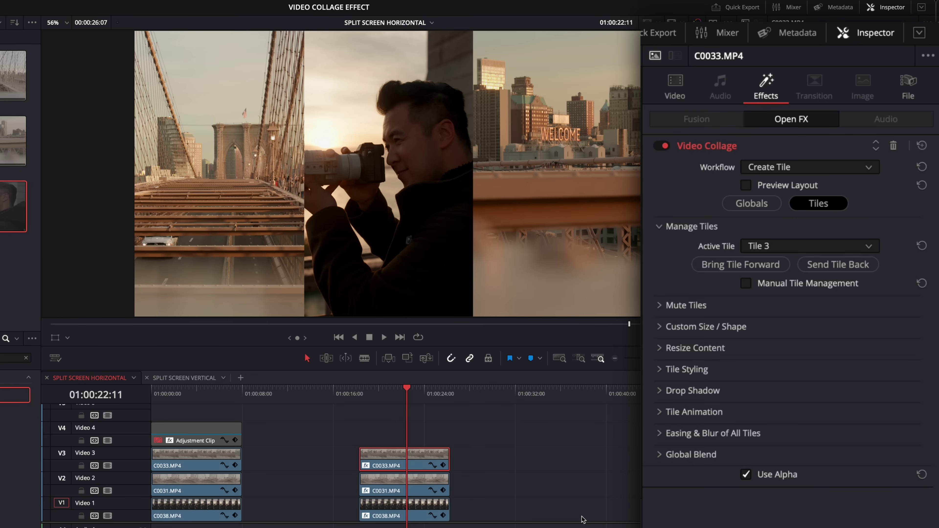
Step: Reselect the photographer clip and expand, then collapse, the Custom Size / Shape options
left_click(425, 506)
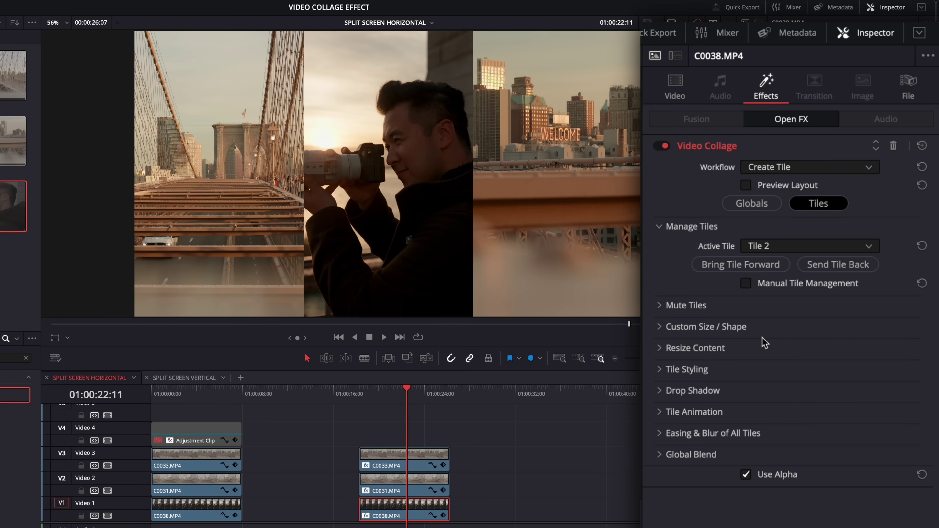
left_click(701, 328)
left_click(696, 327)
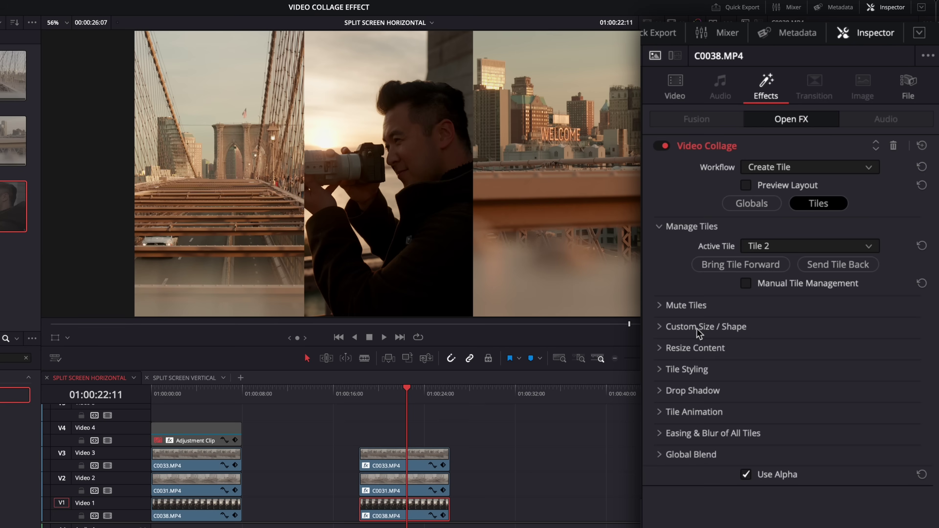
left_click(688, 348)
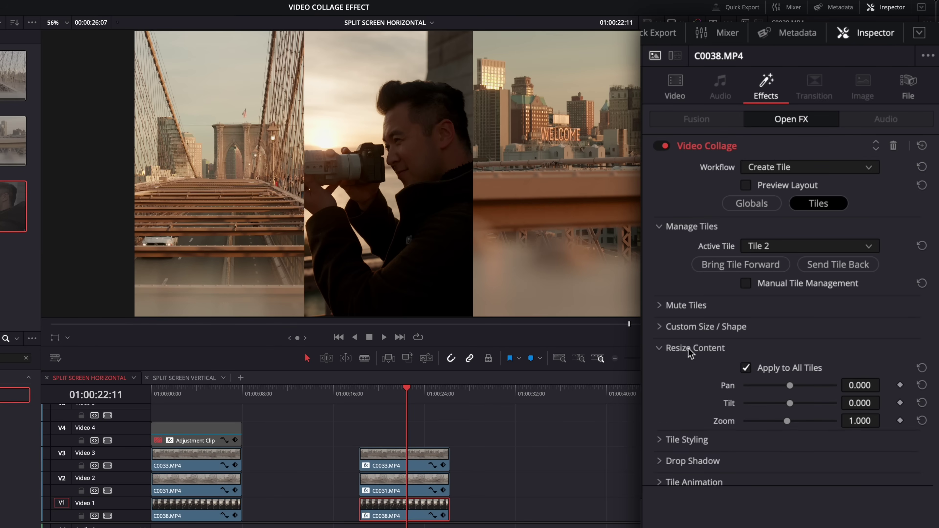
left_click(704, 349)
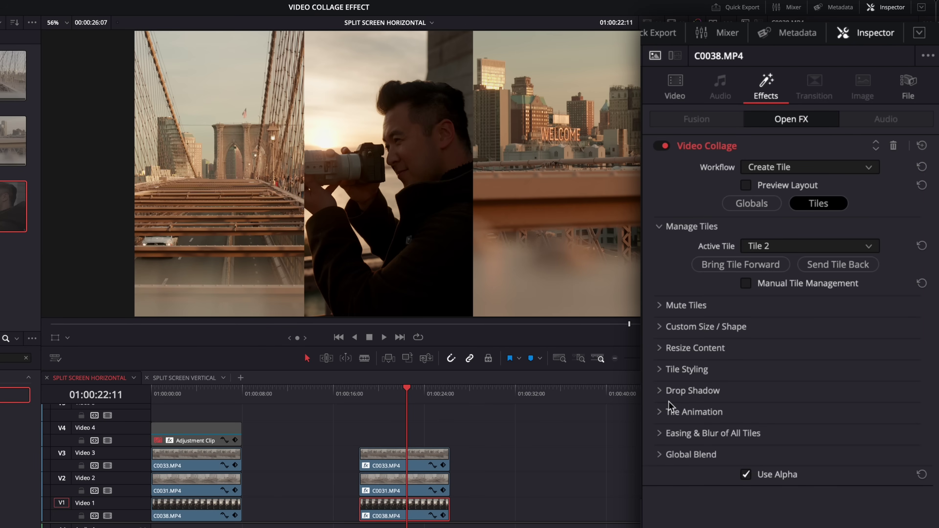
left_click(675, 87)
left_click(767, 90)
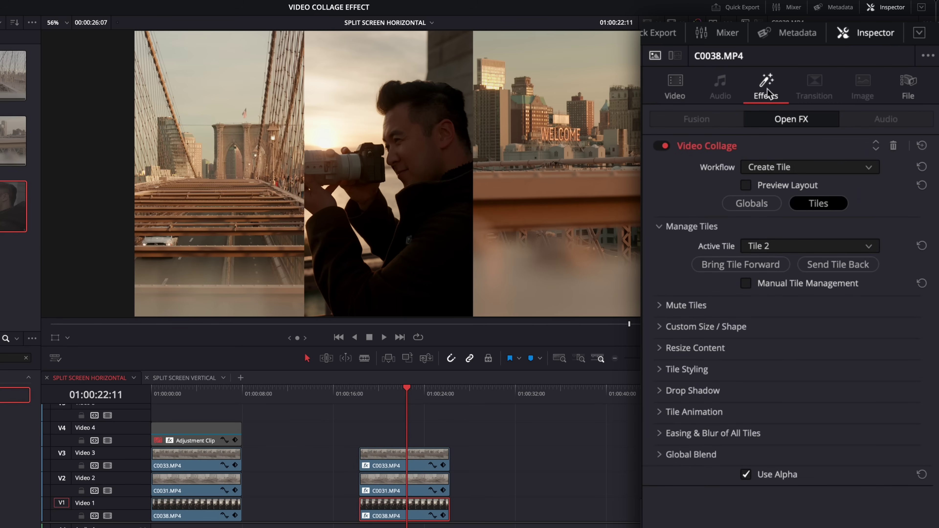
left_click(703, 371)
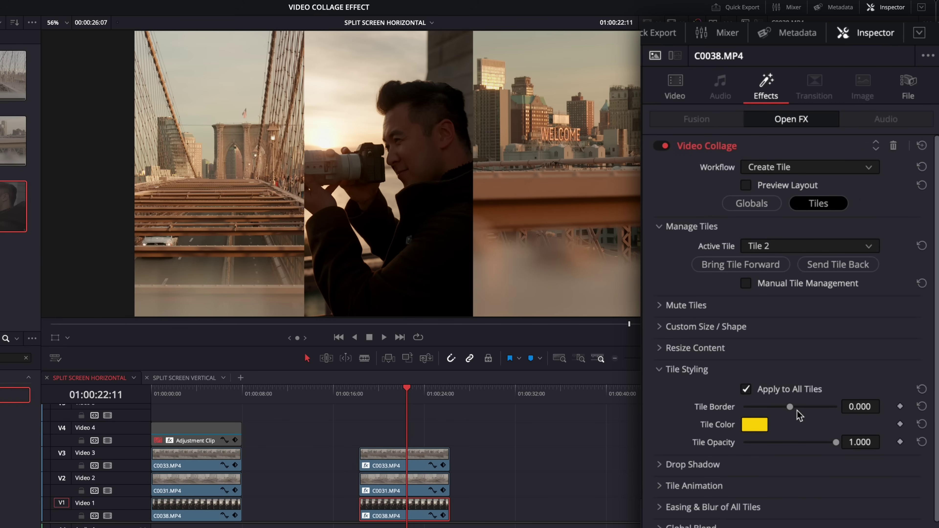
left_click(425, 454)
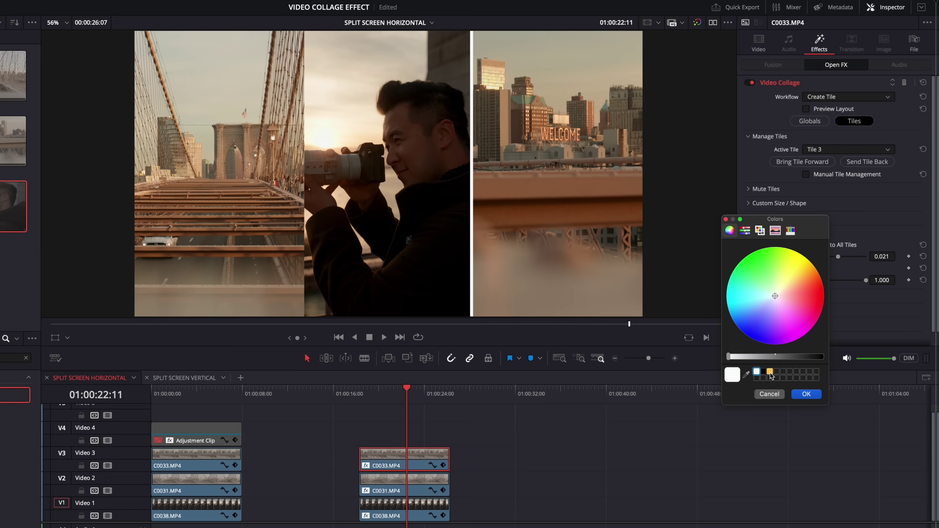
left_click(769, 371)
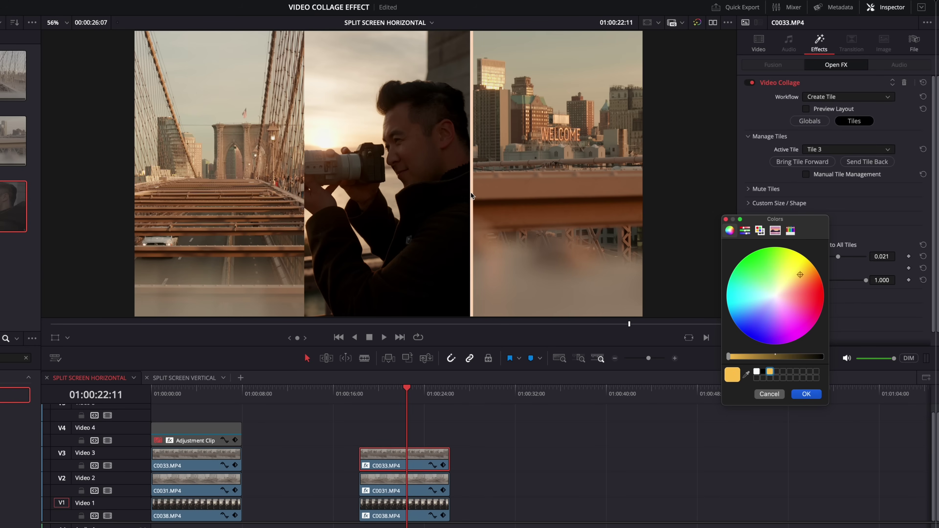
left_click(806, 394)
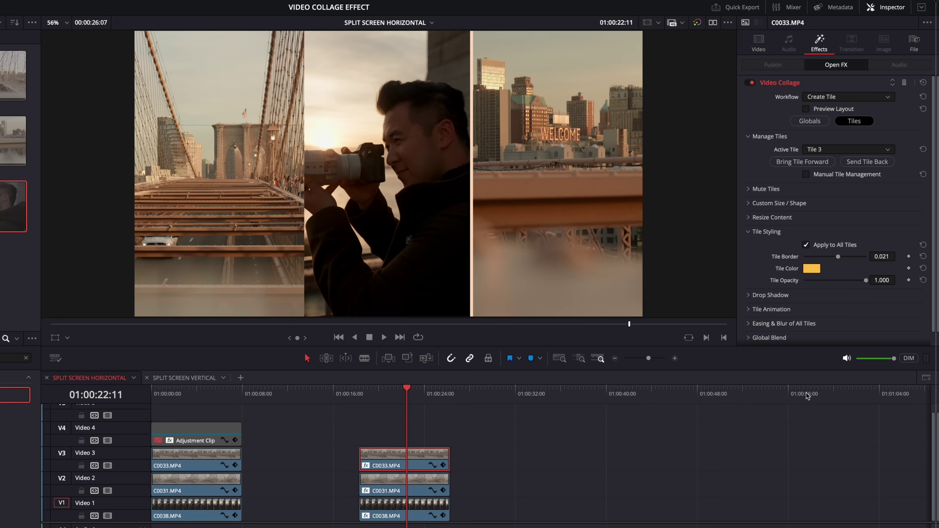
left_click(769, 295)
left_click(771, 248)
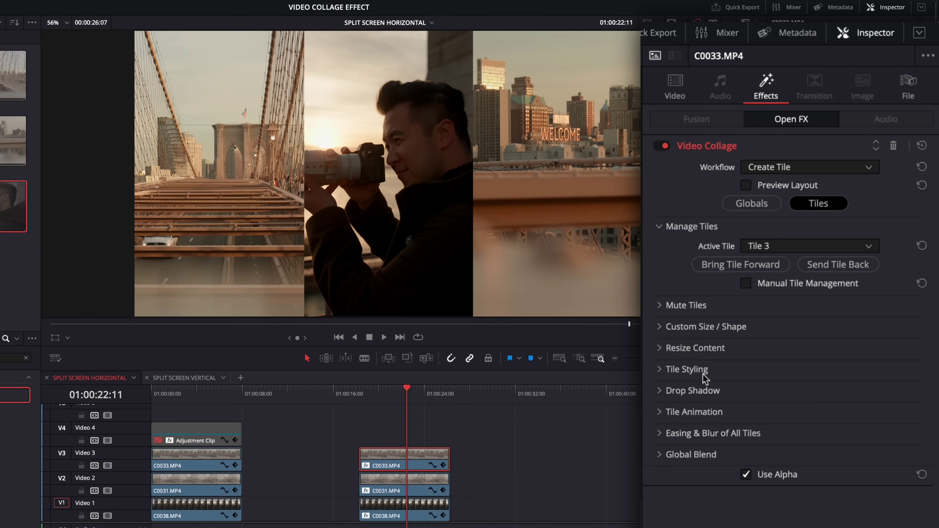
Step: Show the collage Globals (3 columns, 1 row), preview rounded corners, and save
left_click(759, 207)
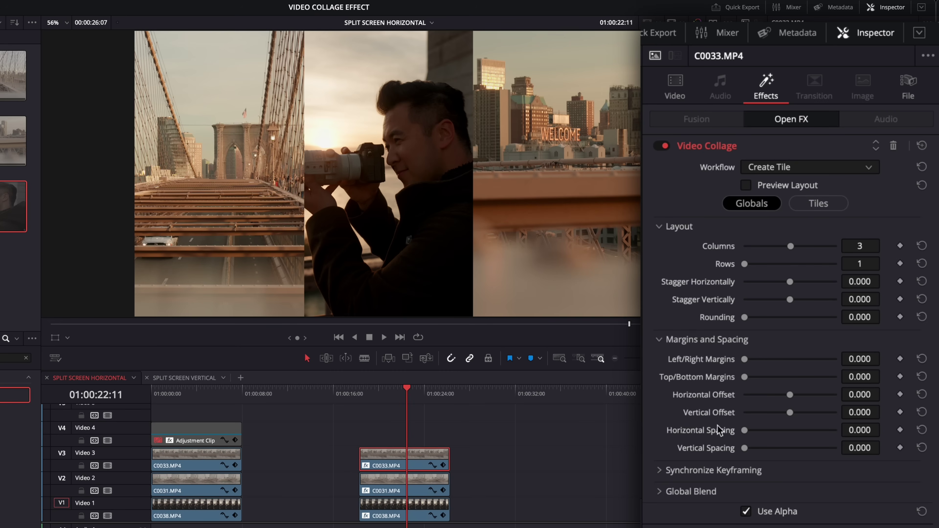
left_click_drag(744, 317, 764, 319)
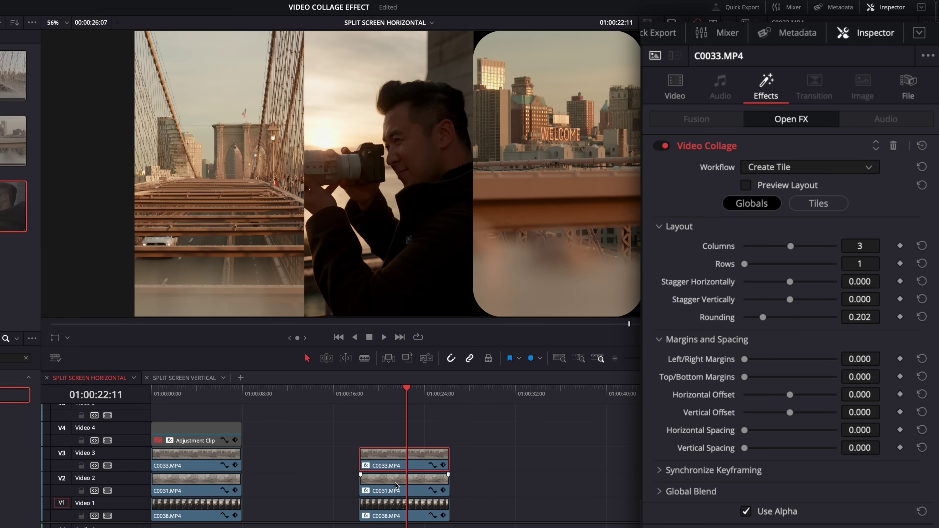
key("ctrl+s")
Step: Play back the horizontal split-screen from 01:00:18
left_click(360, 392)
key("space")
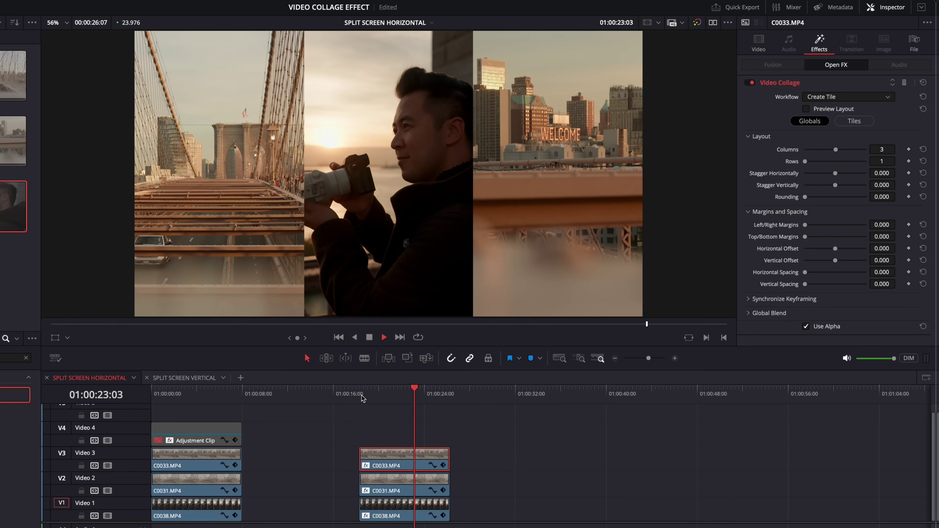
key("space")
Step: In SPLIT SCREEN VERTICAL, zoom the first three clips to 1.06 and save
left_click(190, 378)
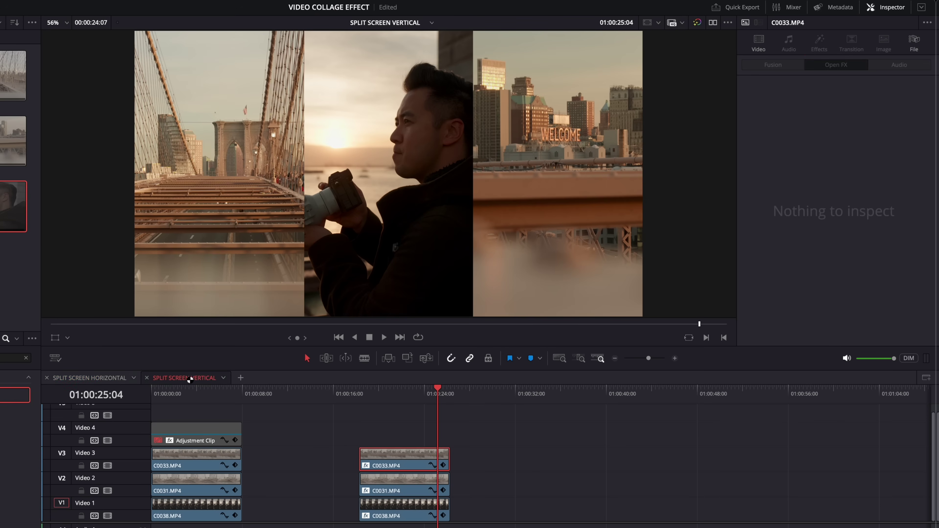
left_click(194, 394)
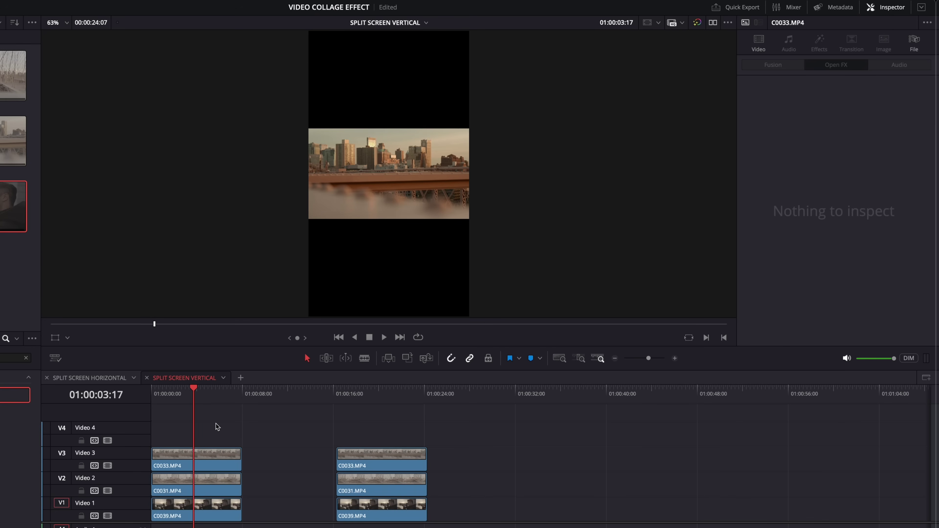
left_click_drag(269, 427, 153, 520)
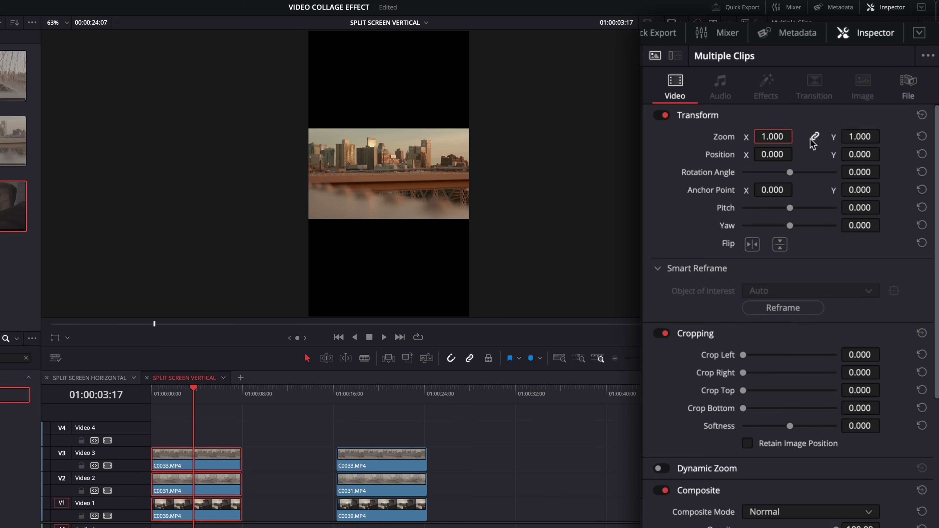
type("1.06")
key("Return")
key("ctrl+s")
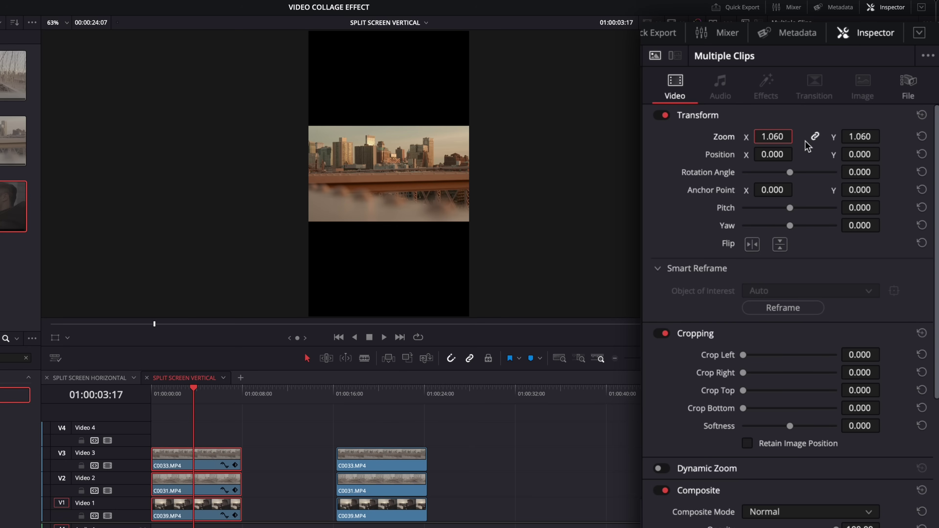
Step: Raise skyline C0033 to the top and lower photographer C0039 to the bottom third, then play
left_click(202, 463)
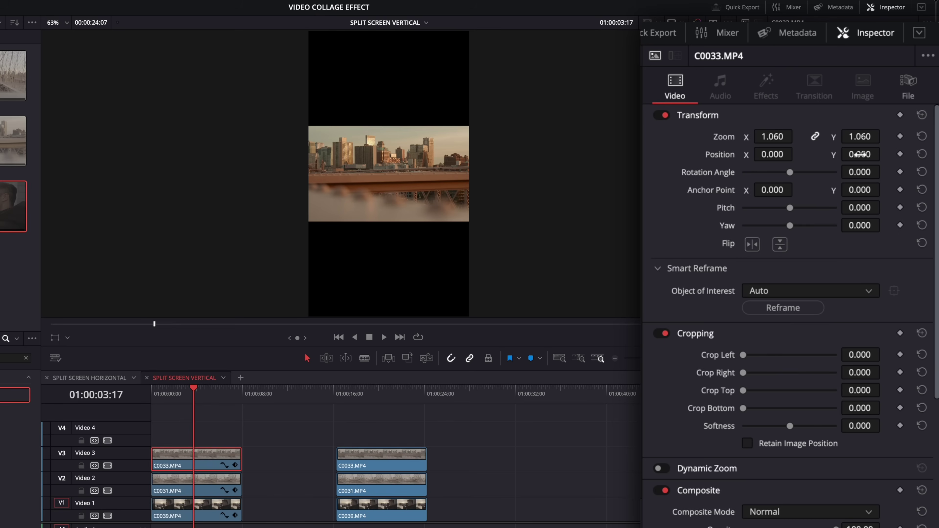
left_click_drag(857, 154, 880, 155)
left_click(196, 516)
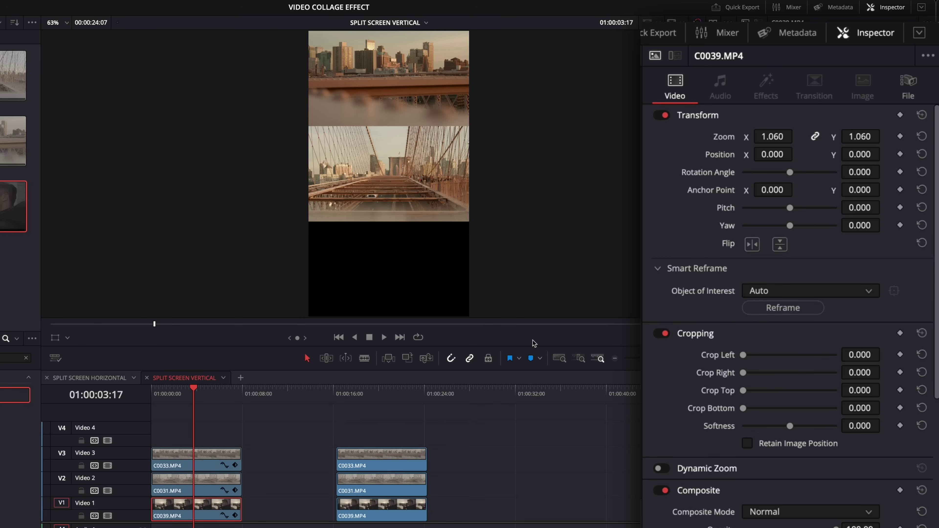
left_click_drag(860, 154, 832, 154)
key("Home")
key("space")
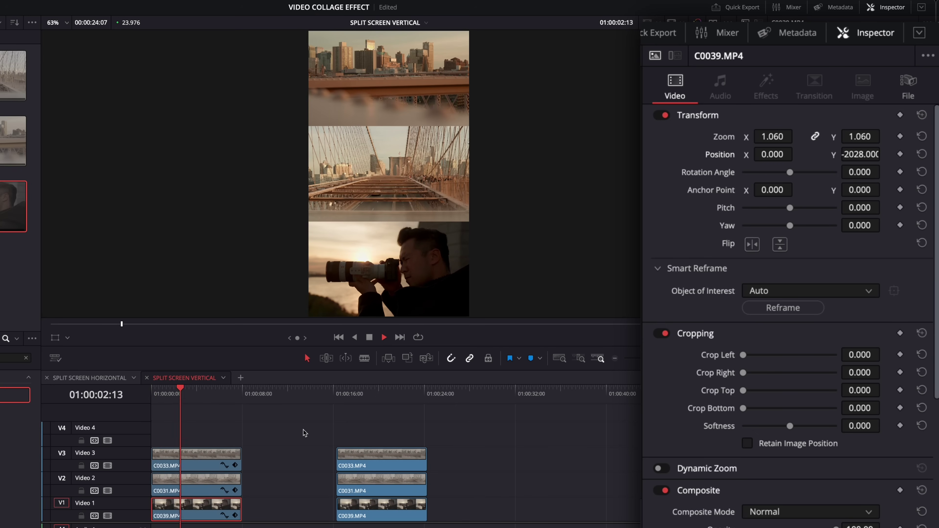
Step: Zoom the second clip group to 1.060 and apply Video Collage to the top C0033 clip
left_click(370, 392)
left_click_drag(469, 441, 325, 525)
left_click_drag(769, 139, 771, 139)
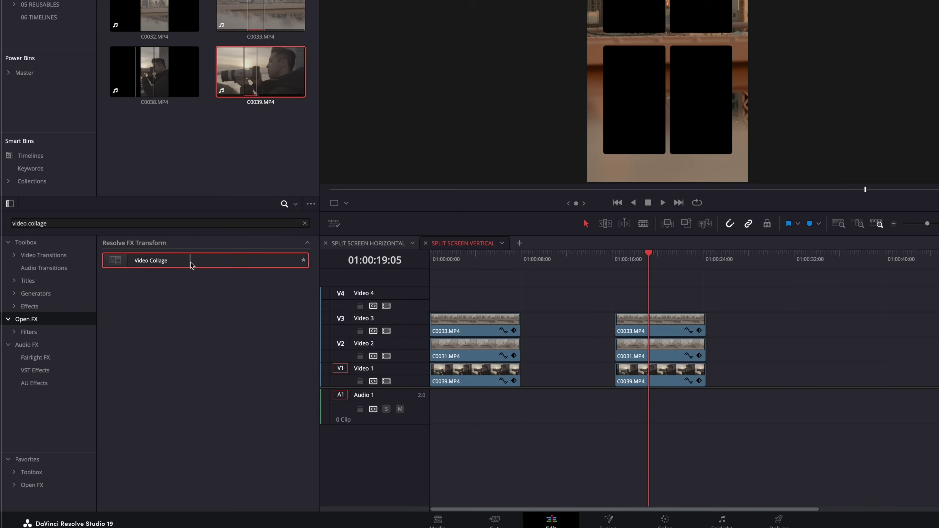
left_click_drag(152, 259, 662, 327)
left_click(938, 0)
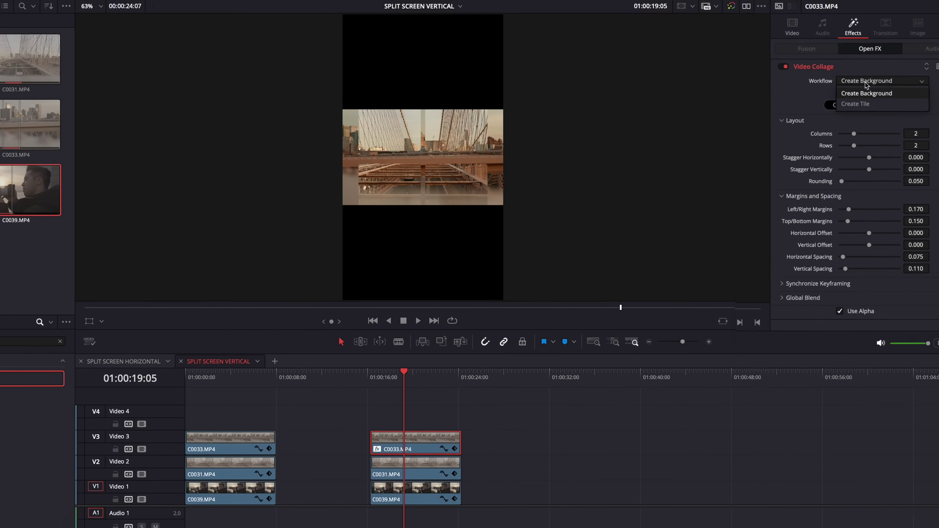
Step: Set the collage Workflow to Create Tile with 1 column and 3 rows
left_click(854, 103)
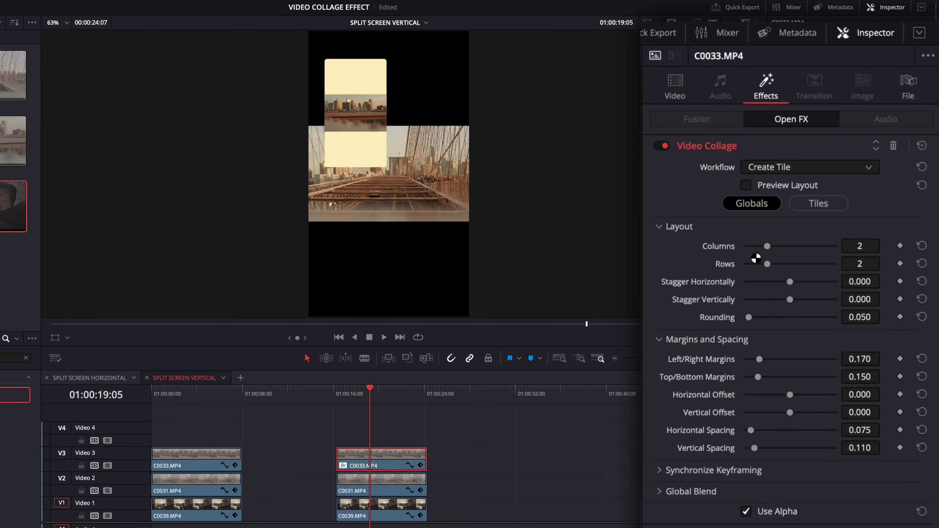
left_click(852, 246)
type("1")
key("Return")
left_click(852, 262)
type("3")
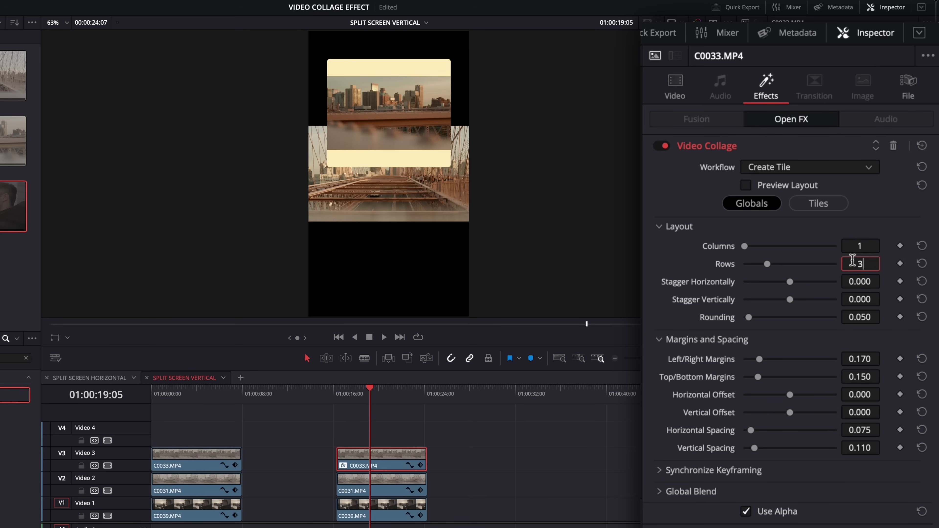
key("Return")
Step: Zero the rounding, margins and spacing, then paste attributes onto C0031 and C0039
left_click_drag(748, 319, 684, 325)
left_click_drag(759, 359, 715, 367)
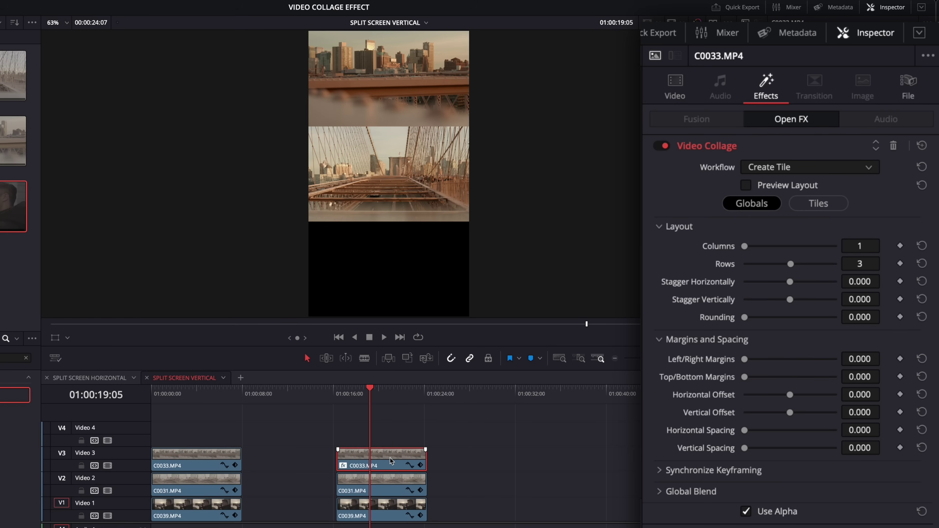
left_click_drag(468, 482, 340, 527)
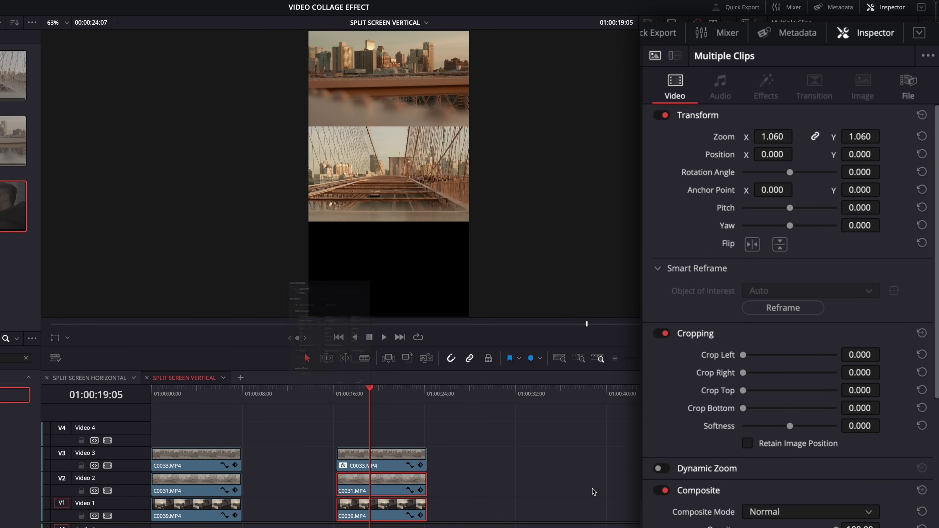
key("alt+v")
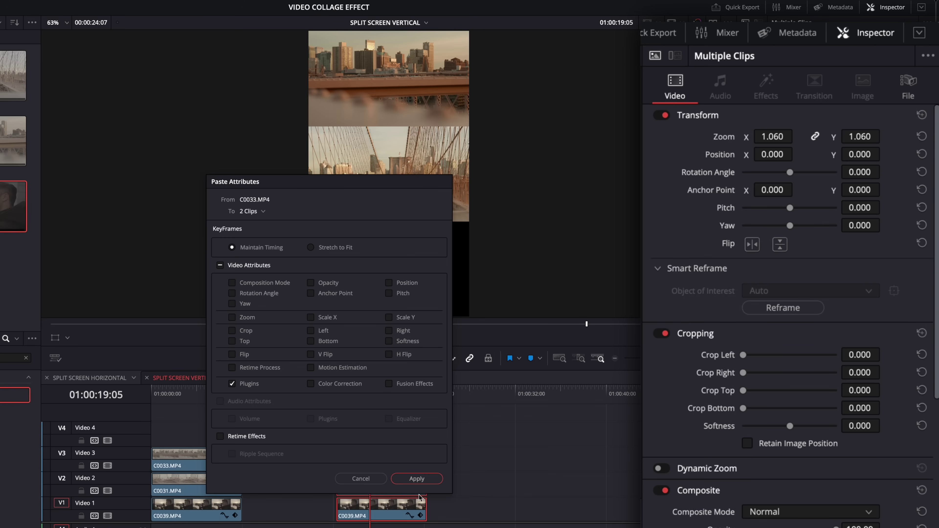
Step: Apply the pasted collage effect and set bridge clip C0031 to Tile 2
left_click(415, 479)
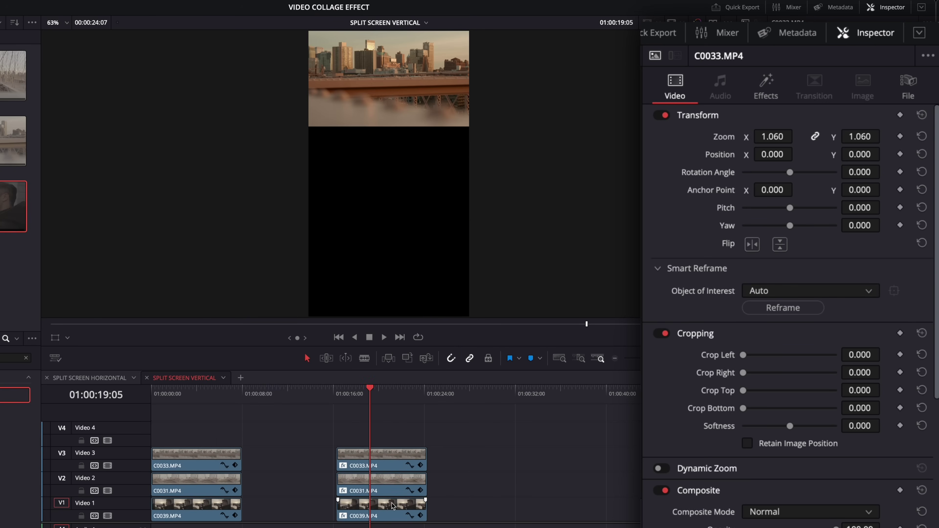
left_click(388, 486)
left_click(765, 86)
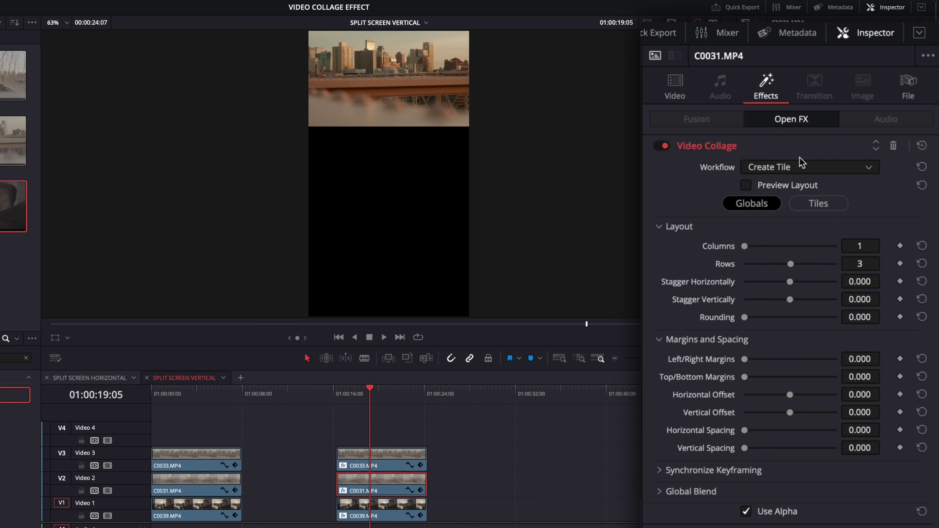
left_click(816, 203)
left_click(780, 250)
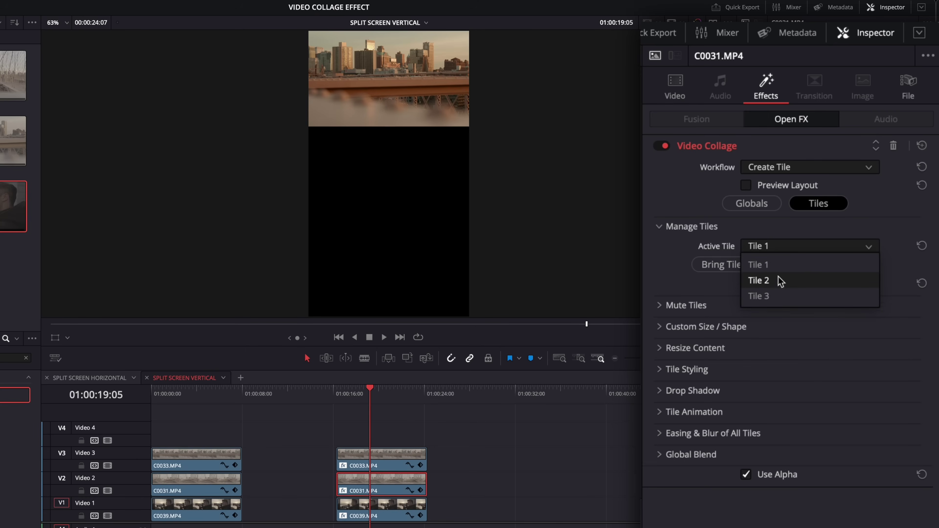
left_click(777, 283)
Step: Set photographer clip C0039 to Tile 3 and play back the vertical split-screen
left_click(388, 511)
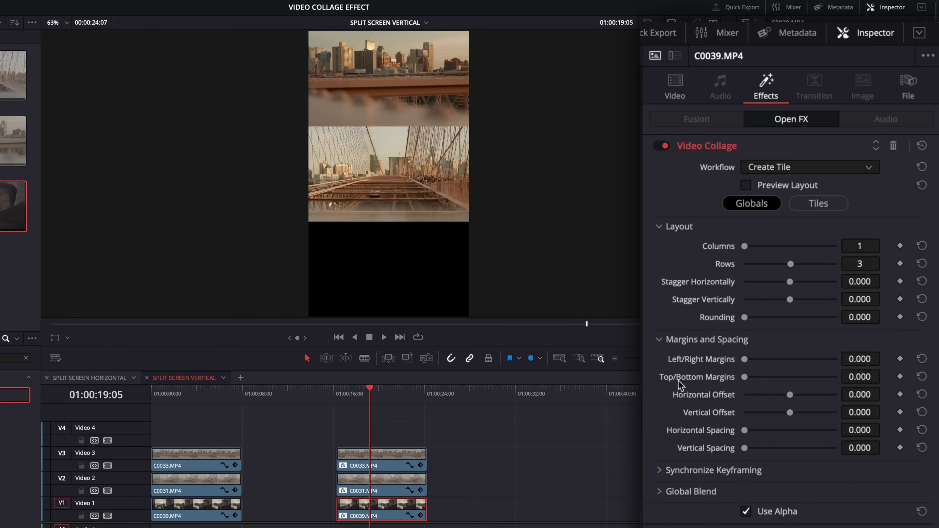
left_click(816, 203)
left_click(797, 246)
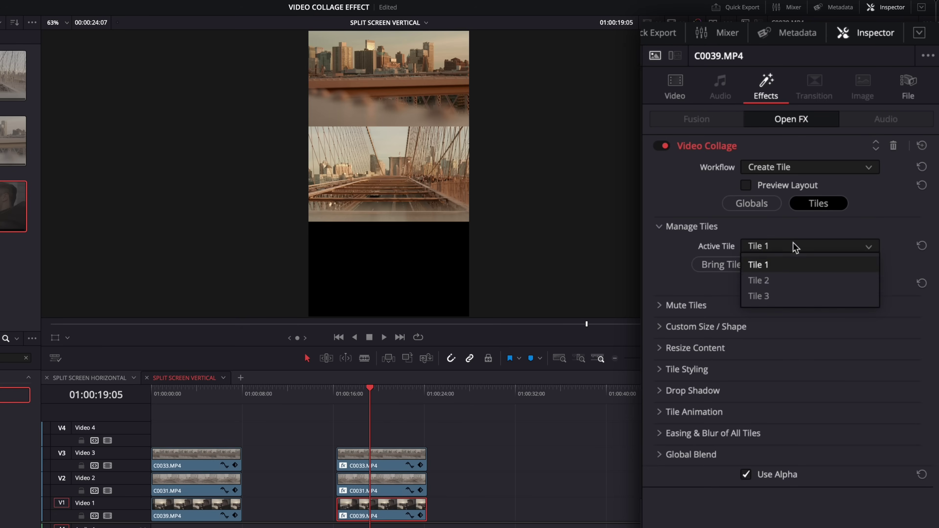
left_click(777, 296)
key("space")
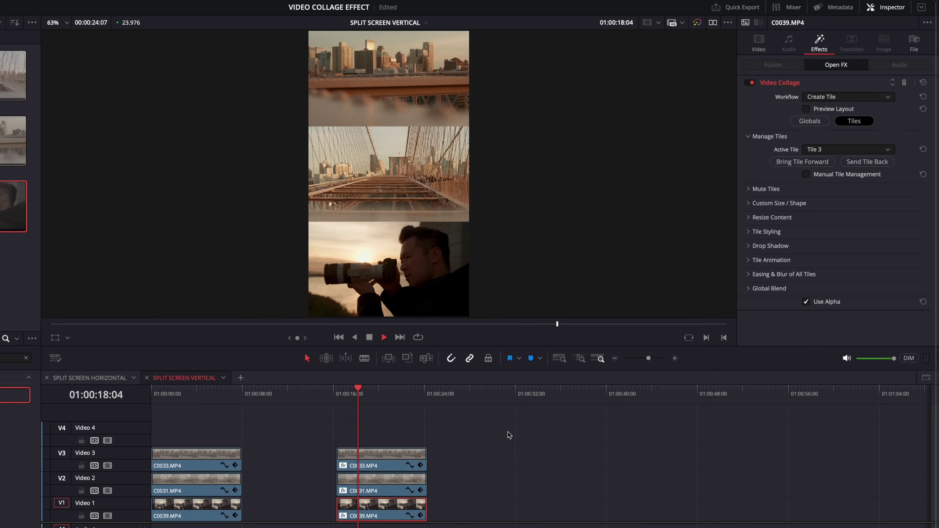